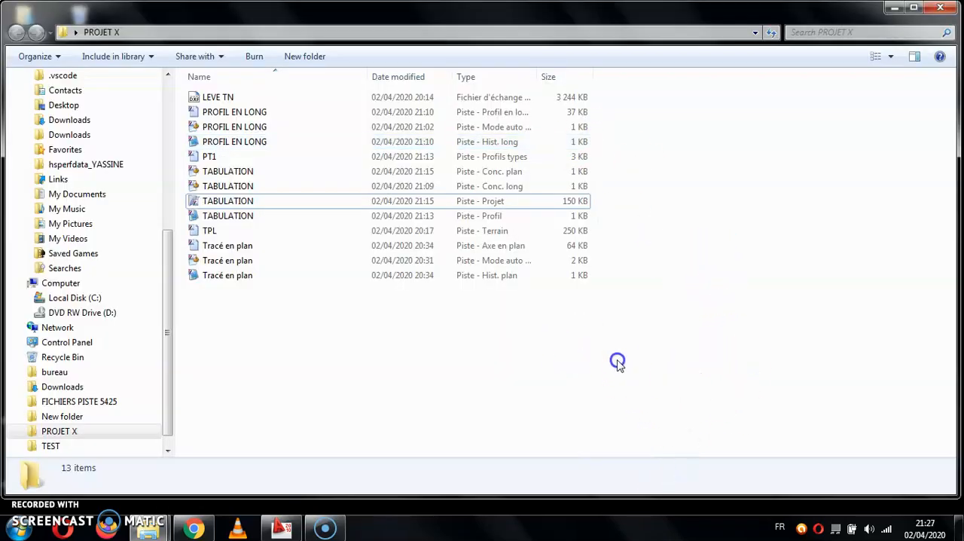
Open the TABULATION Piste project from the PROJET X folder and accept its file information.
double_click(251, 200)
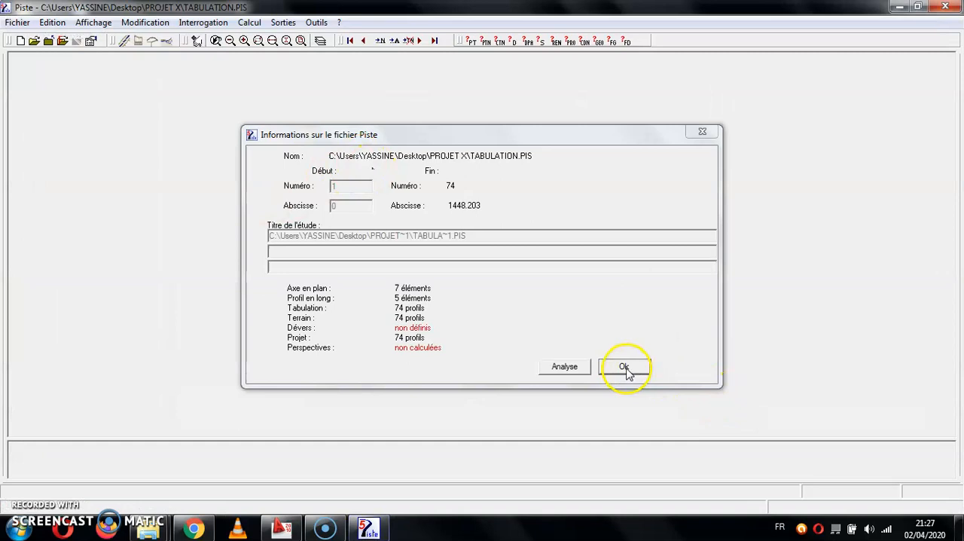
left_click(625, 366)
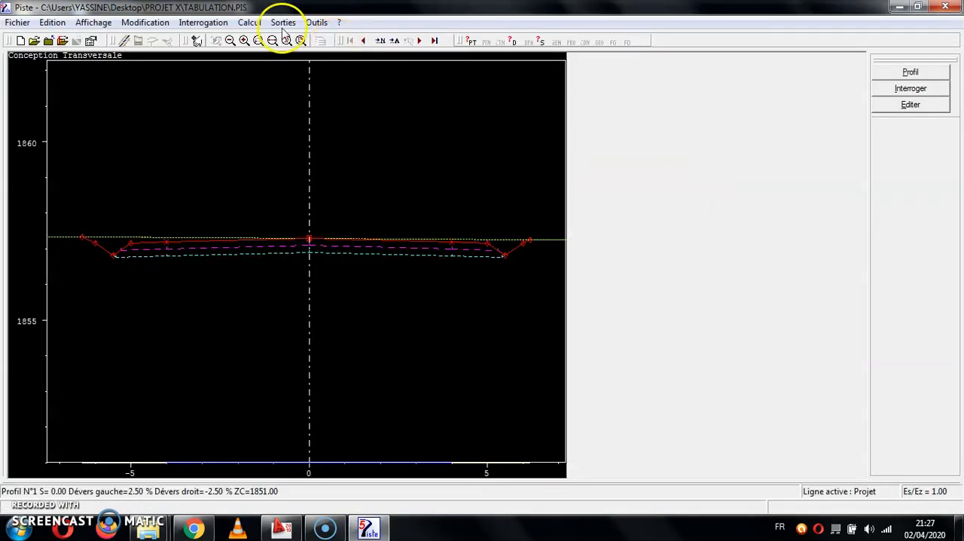
left_click(256, 28)
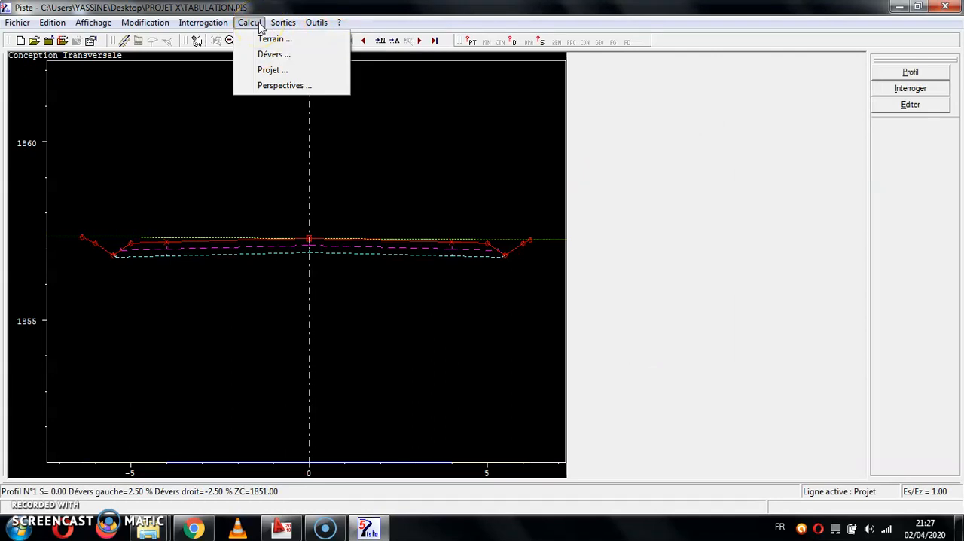
left_click(455, 204)
left_click(291, 25)
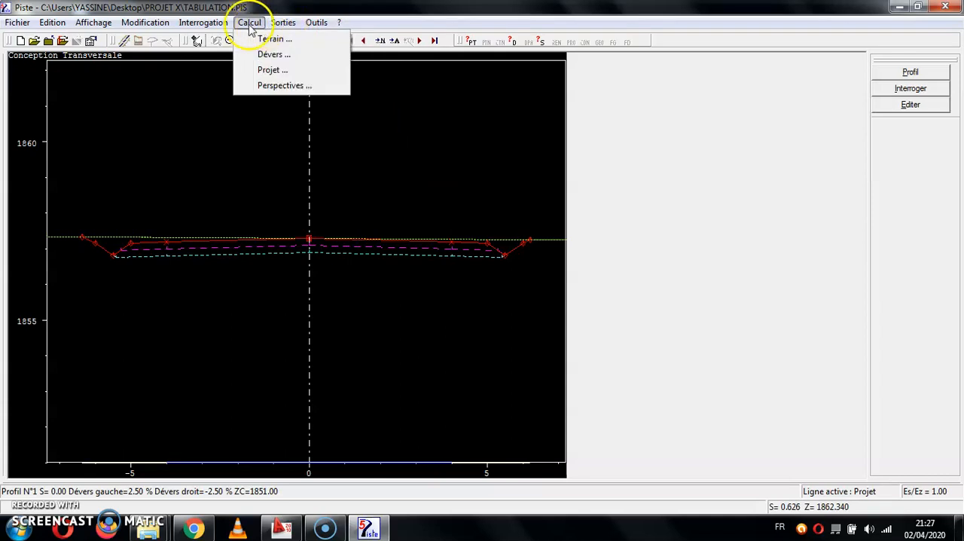
Start a DXF export of the project with the profile points option set to Tous.
mouse_move(17, 27)
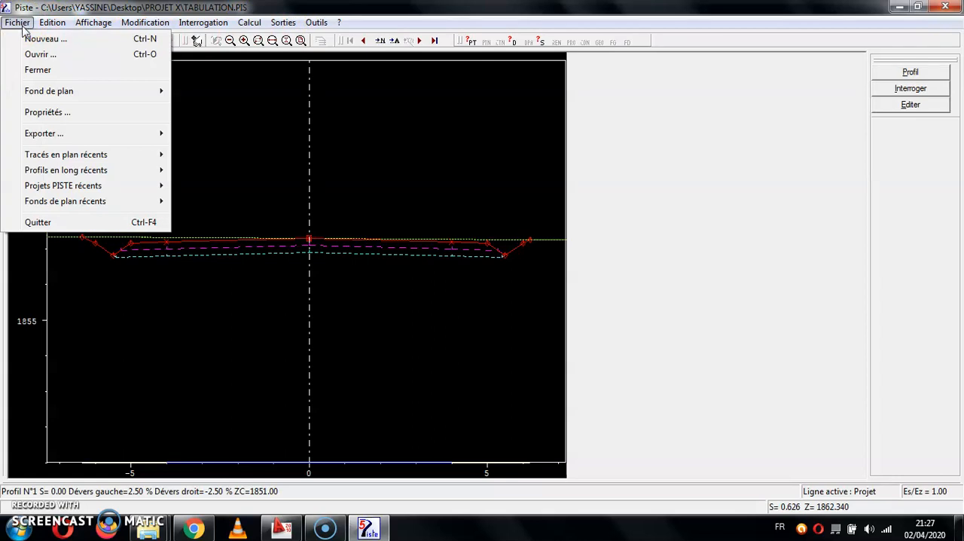
left_click(18, 23)
left_click(44, 134)
left_click(254, 138)
left_click(639, 166)
left_click(639, 206)
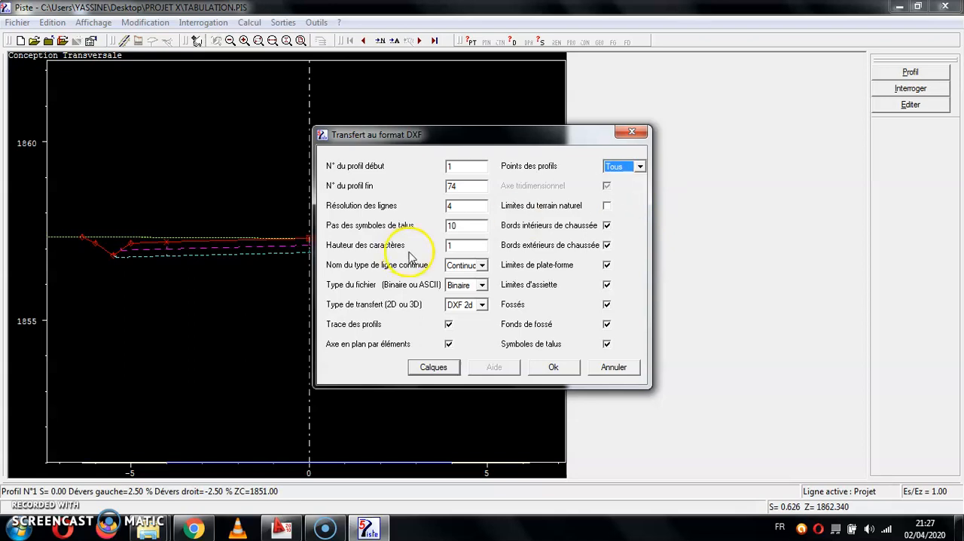
Review the layer names and colours for the DXF transfer, keep them, and accept the transfer settings.
left_click(452, 369)
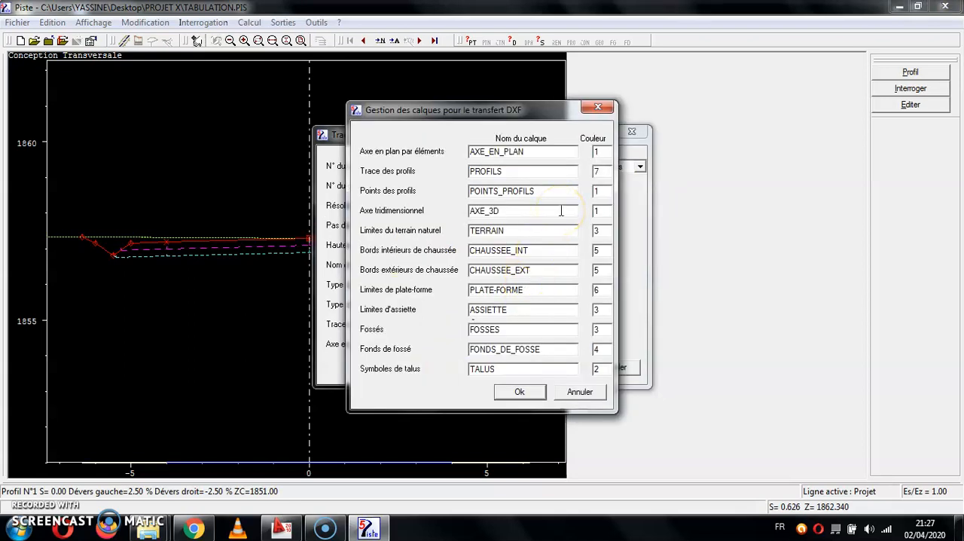
left_click(519, 392)
left_click(554, 367)
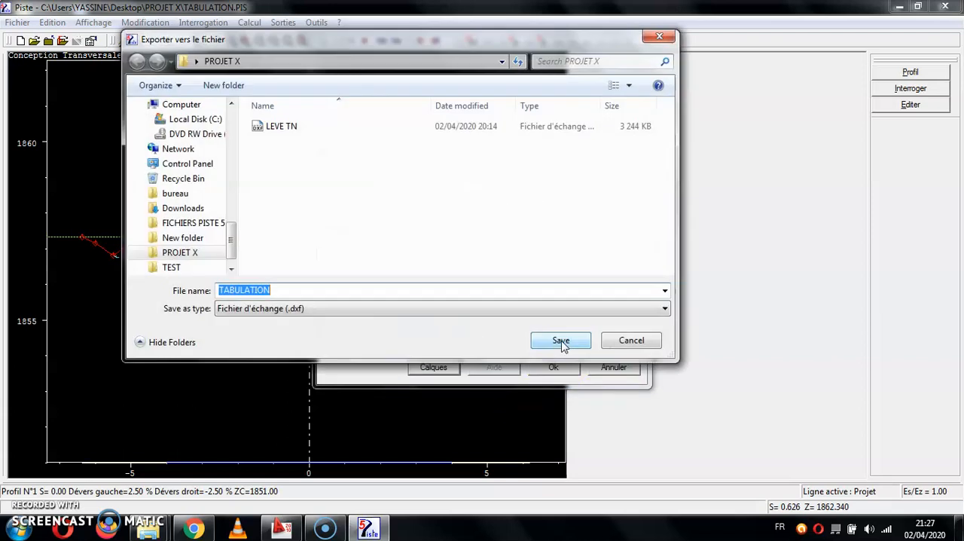
Save the DXF export as TRACE EN PLAN in the PROJET X folder.
left_click(322, 289)
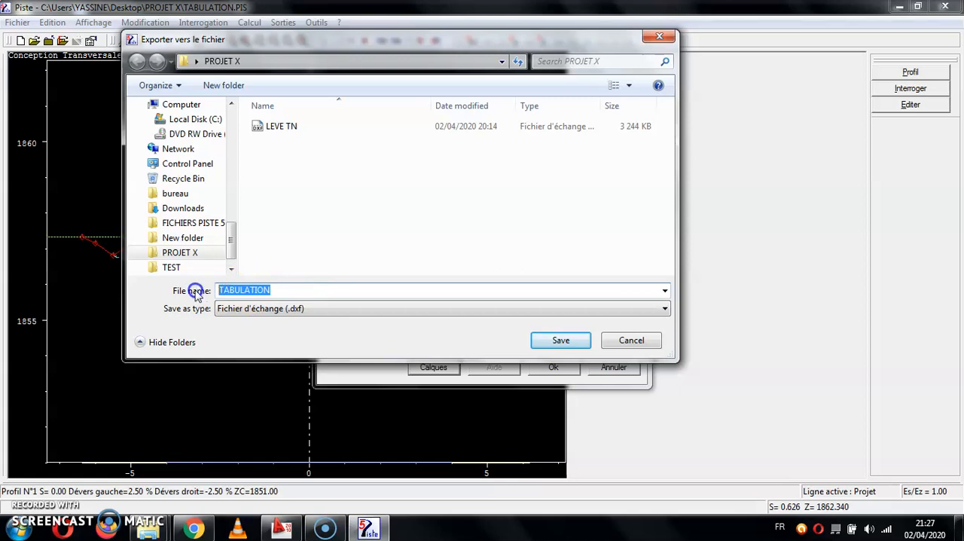
type("TRACE EN P")
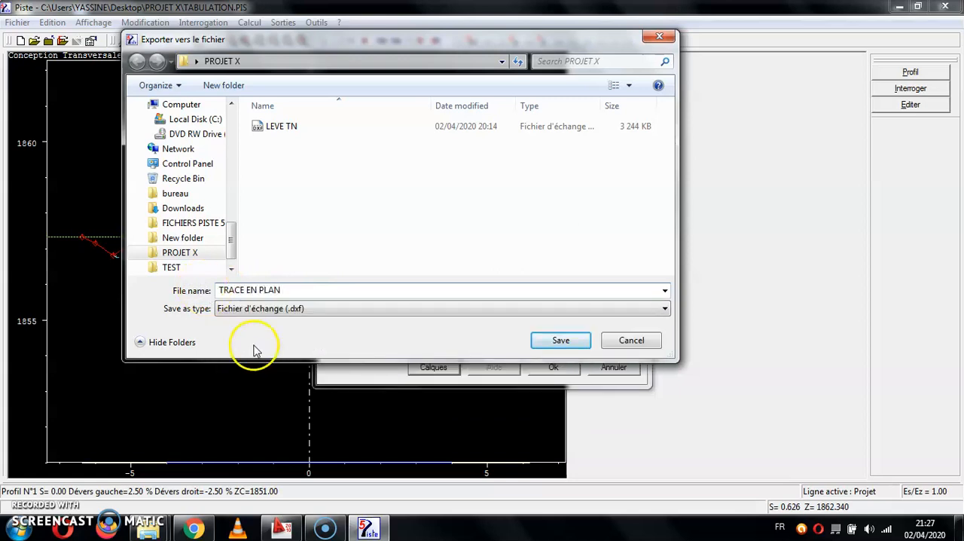
left_click(269, 308)
left_click(559, 339)
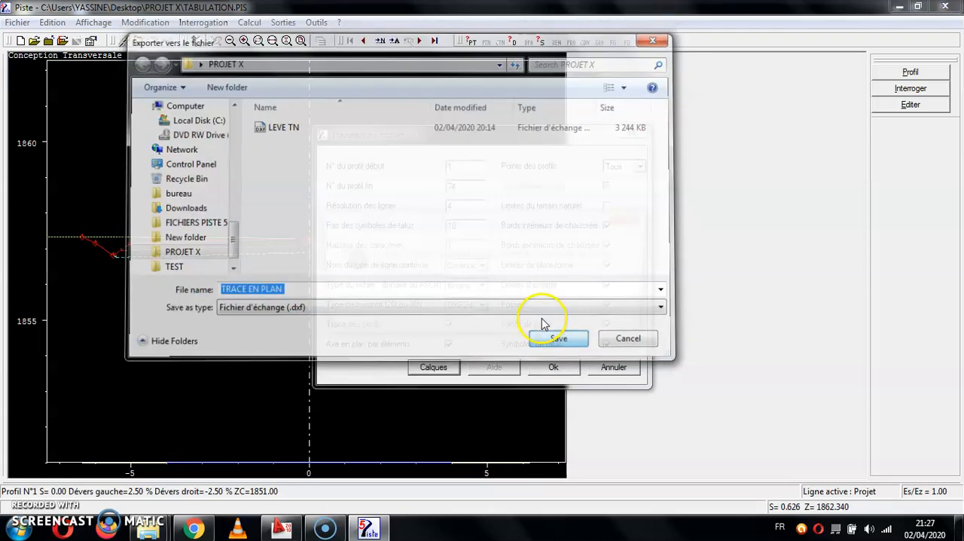
left_click(542, 317)
left_click(370, 335)
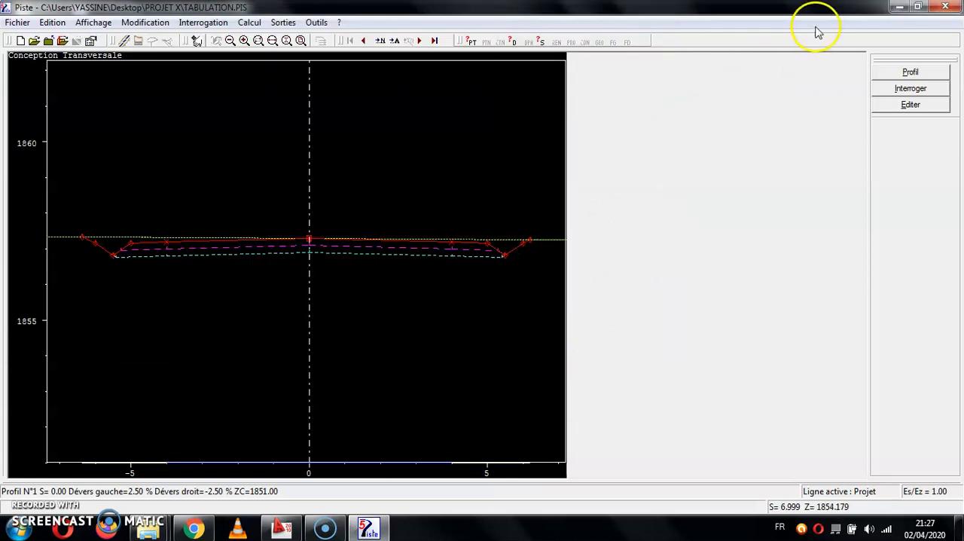
Open the exported TRACE EN PLAN DXF file in AutoCAD and fit the whole drawing in view.
left_click(904, 8)
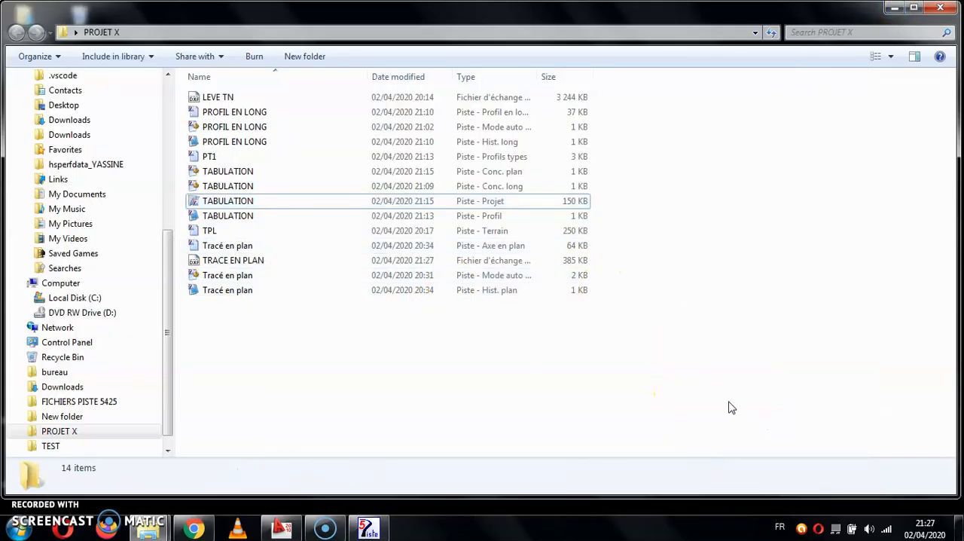
double_click(254, 266)
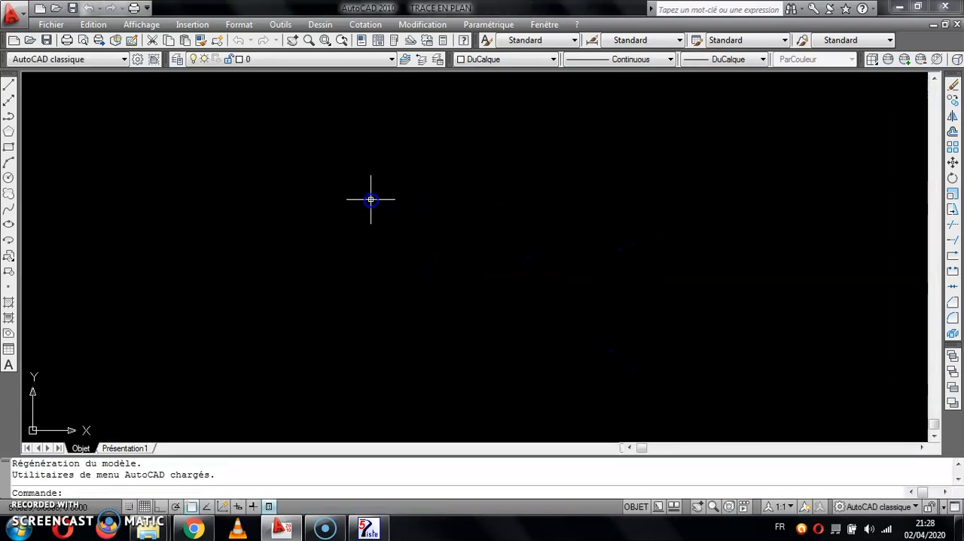
middle_click_drag(426, 230, 457, 277)
middle_click(437, 236)
Examine the exported road alignment up close, including its edge lines, slope symbols and profile lines.
scroll(397, 202, "up", 11)
middle_click_drag(388, 202, 424, 364)
scroll(418, 222, "down", 5)
middle_click_drag(421, 235, 432, 352)
scroll(336, 177, "up", 6)
middle_click_drag(394, 120, 403, 242)
scroll(507, 189, "up", 3)
middle_click_drag(635, 349, 506, 100)
middle_click_drag(585, 256, 537, 151)
middle_click_drag(430, 256, 619, 132)
scroll(264, 272, "up", 5)
middle_click_drag(447, 219, 537, 195)
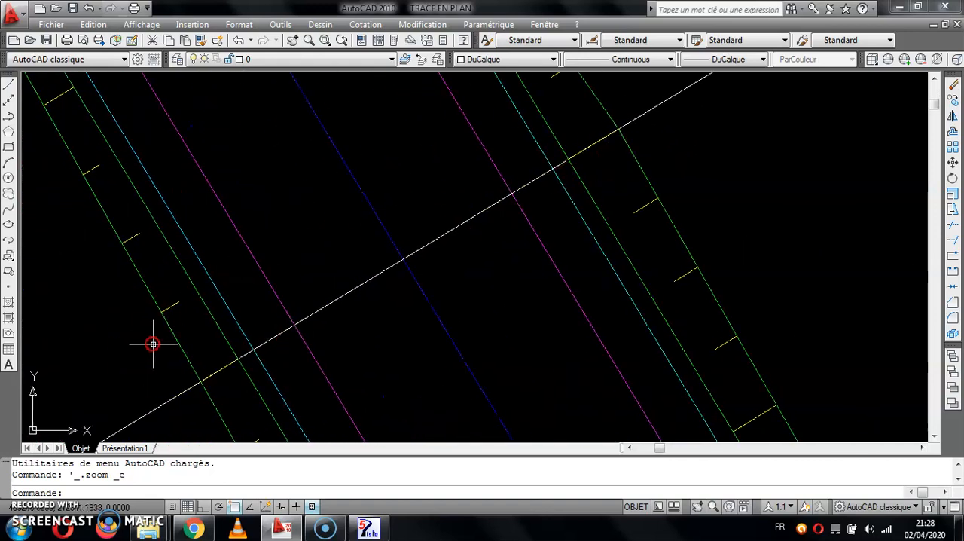
scroll(226, 304, "down", 2)
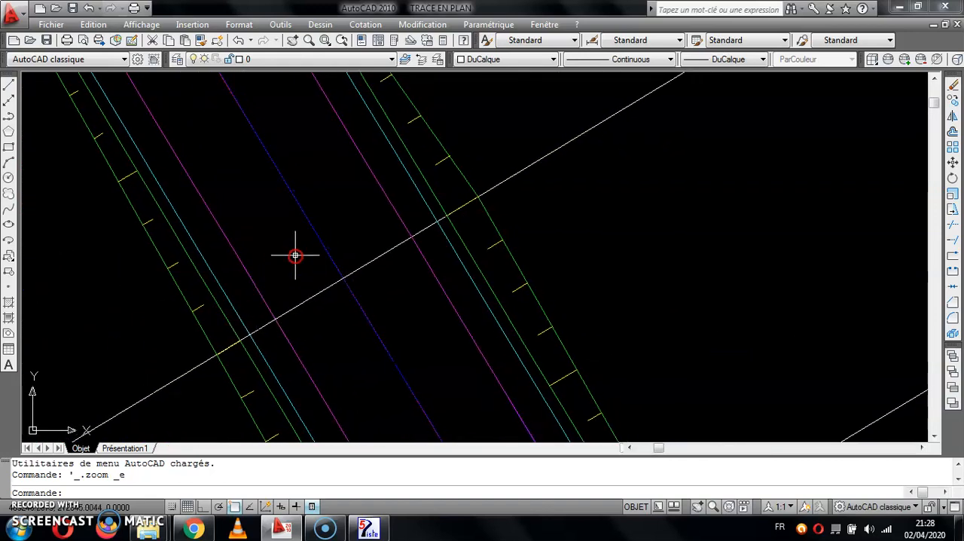
Check the layers of the blue, magenta and cyan polylines one by one, and look over the full alignment.
left_click(306, 217)
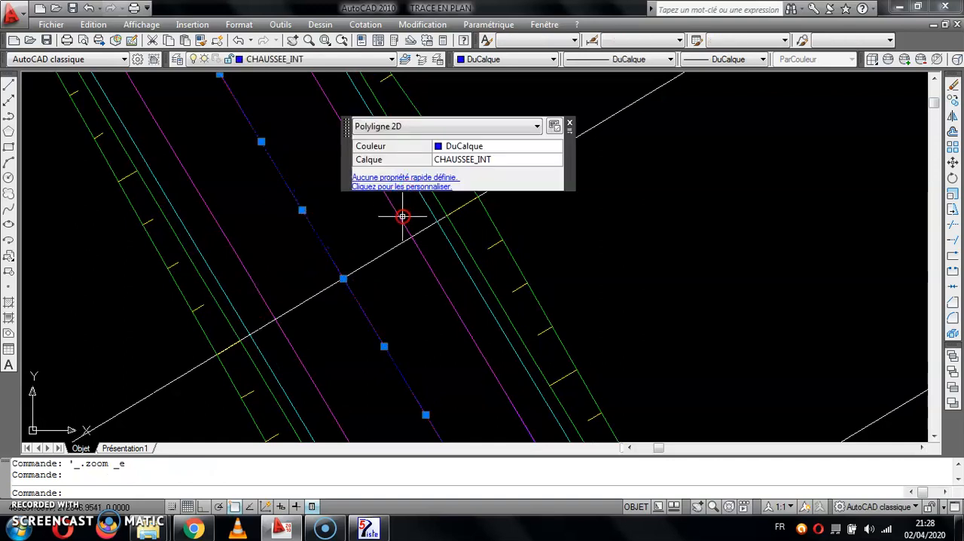
key("Escape")
left_click(397, 222)
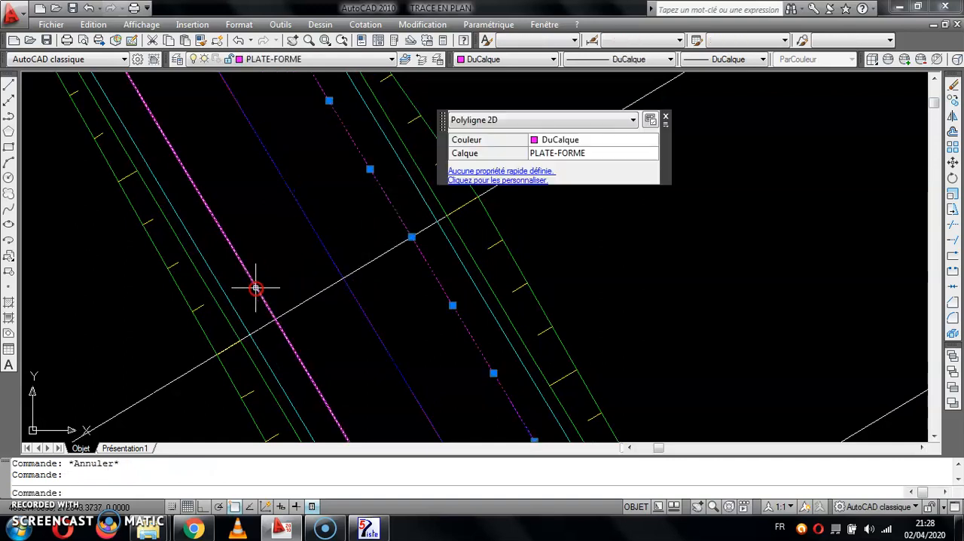
key("Escape")
left_click(400, 158)
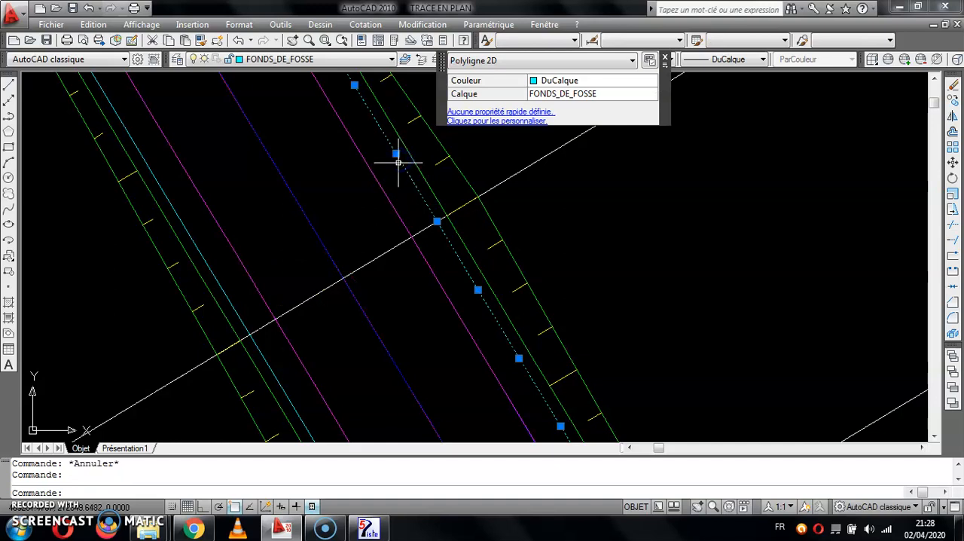
key("Escape")
left_click(230, 298)
key("Escape")
scroll(429, 271, "down", 8)
left_click(513, 186)
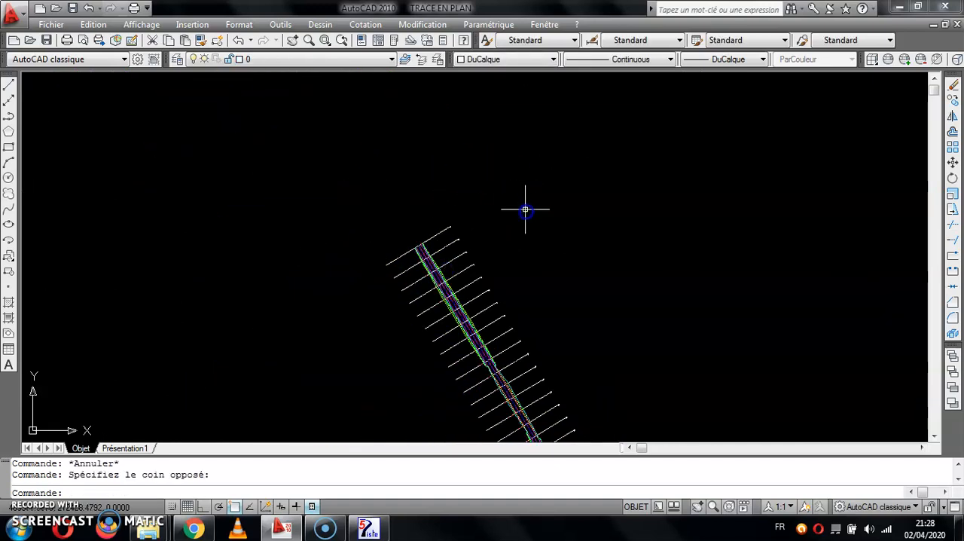
scroll(542, 226, "down", 3)
left_click(486, 167)
scroll(475, 165, "down", 2)
middle_click_drag(534, 249, 472, 157)
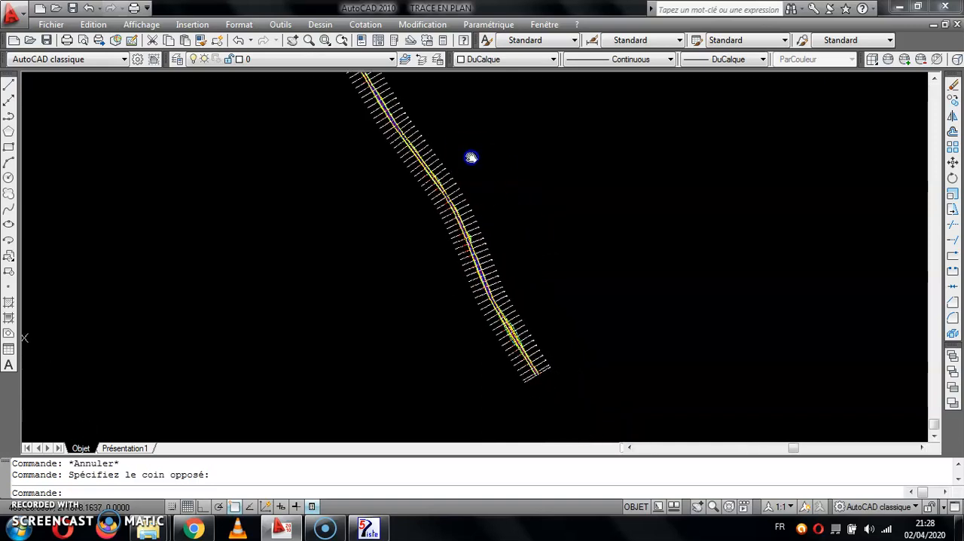
Switch to Piste, open the Tracé en Plan drawing output settings, and choose dxf_ascii as the plotter.
left_click(368, 527)
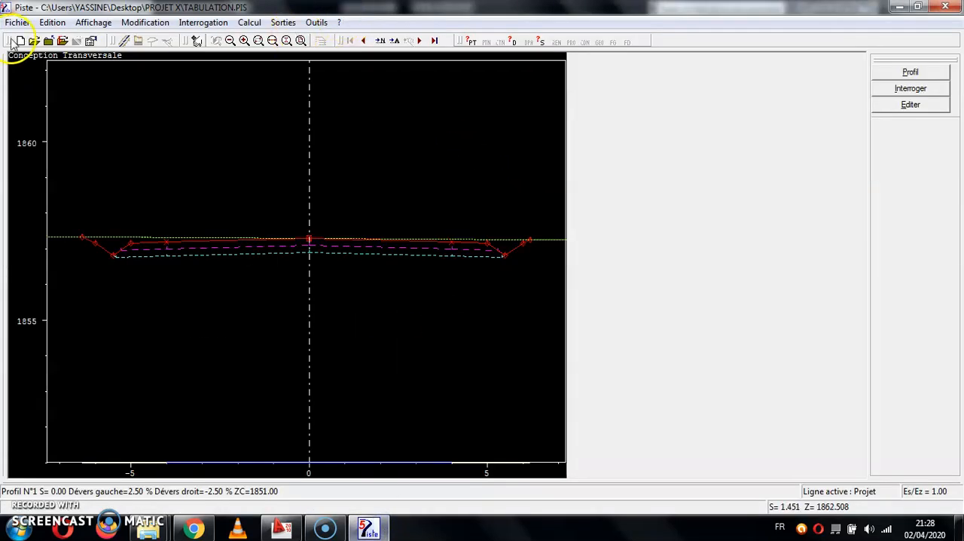
left_click(285, 23)
mouse_move(293, 42)
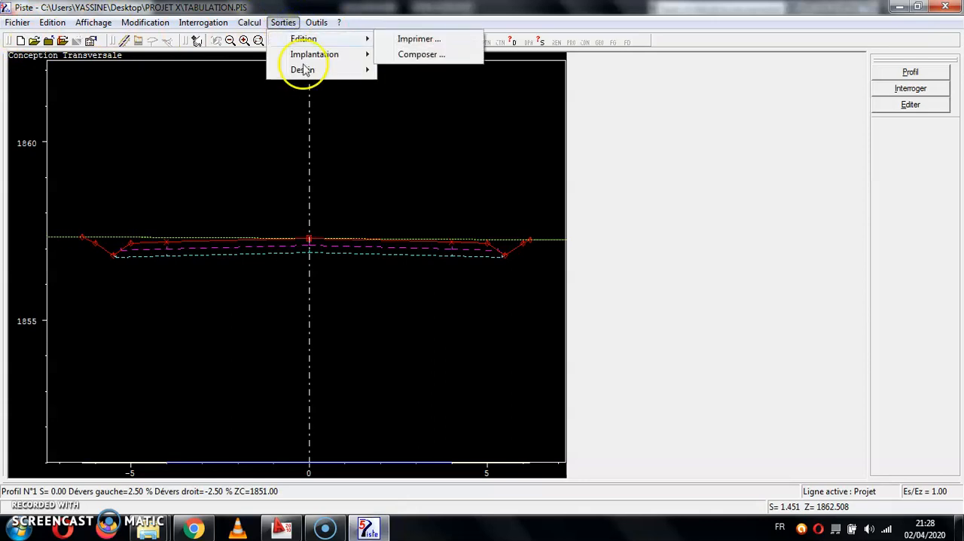
mouse_move(304, 70)
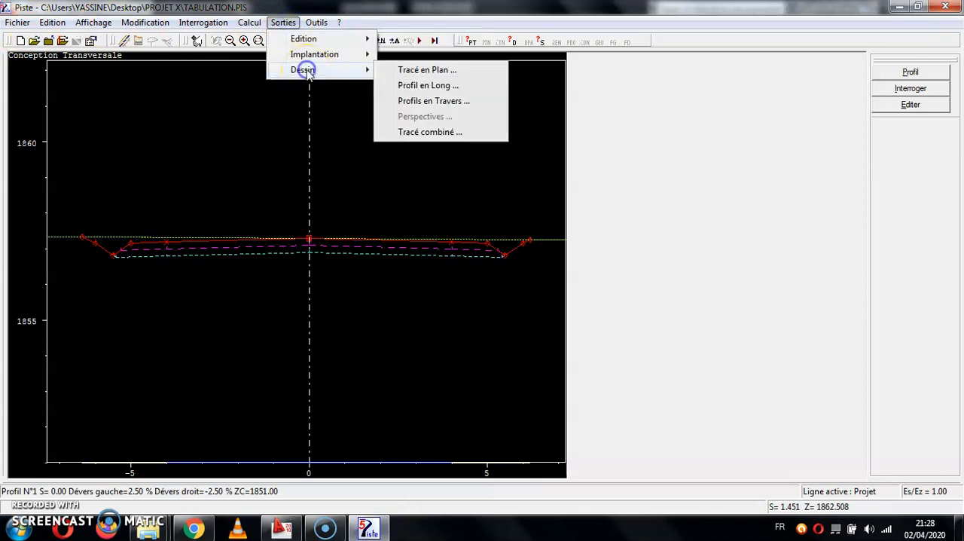
left_click(441, 73)
left_click(640, 114)
left_click(700, 114)
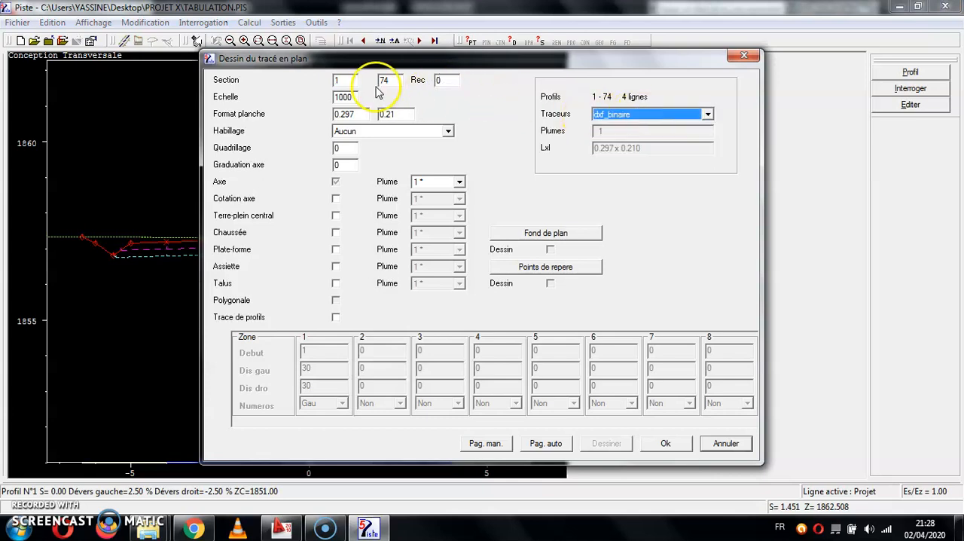
left_click(628, 114)
left_click(628, 147)
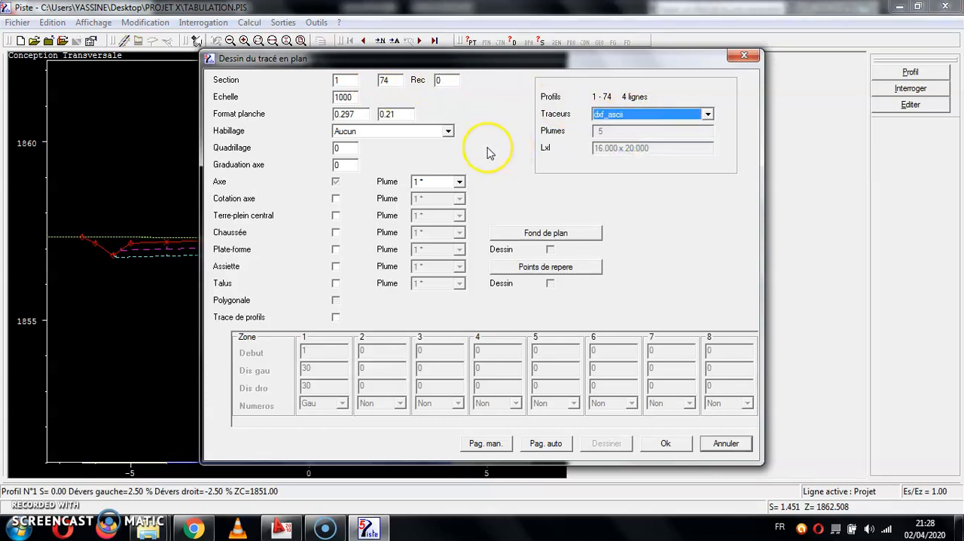
Include Cotation axe, Terre-plein central, Chaussée, Plate-forme, Assiette, Talus and Trace de profils in the plan drawing, keeping pen 1 for Axe.
left_click(349, 97)
left_click(434, 186)
left_click(425, 192)
left_click(337, 200)
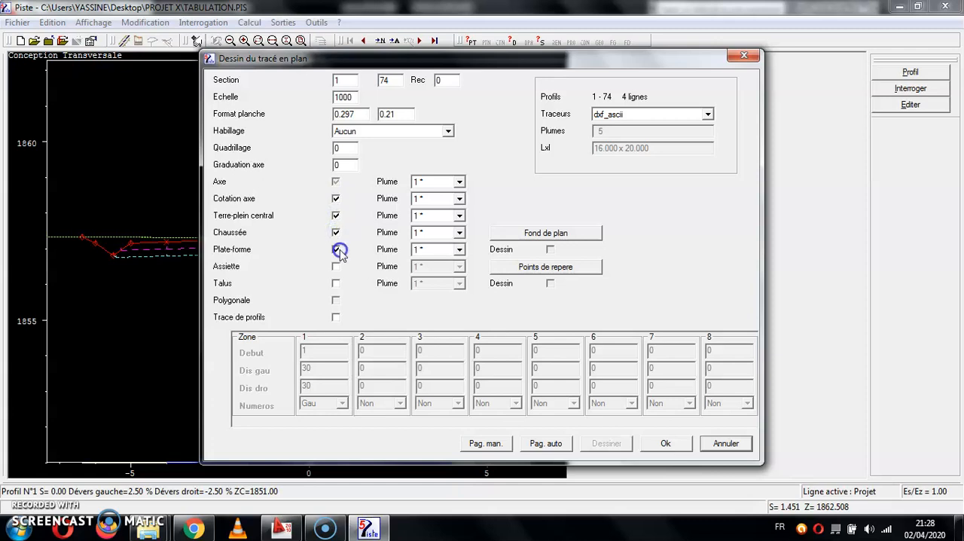
left_click(335, 317)
Assign pen 3 to Cotation axe, pen 2 to Terre-plein central and pen 3 to Chaussée.
left_click(459, 232)
left_click(459, 232)
left_click(458, 232)
left_click(448, 201)
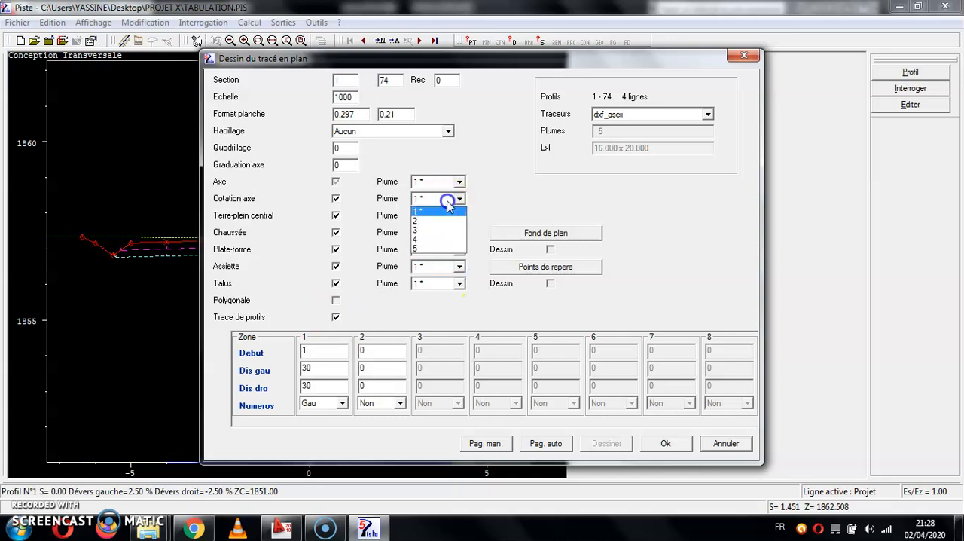
left_click(441, 223)
left_click(441, 215)
left_click(438, 233)
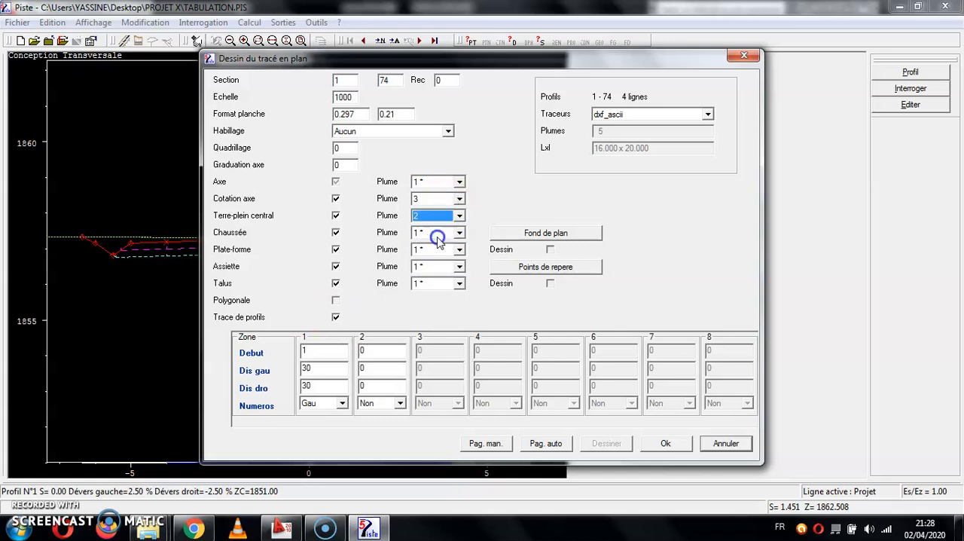
left_click(437, 233)
left_click(435, 264)
Assign pen 4 to Assiette and pen 5 to Plate-forme, keeping pen 1 for Talus.
left_click(438, 266)
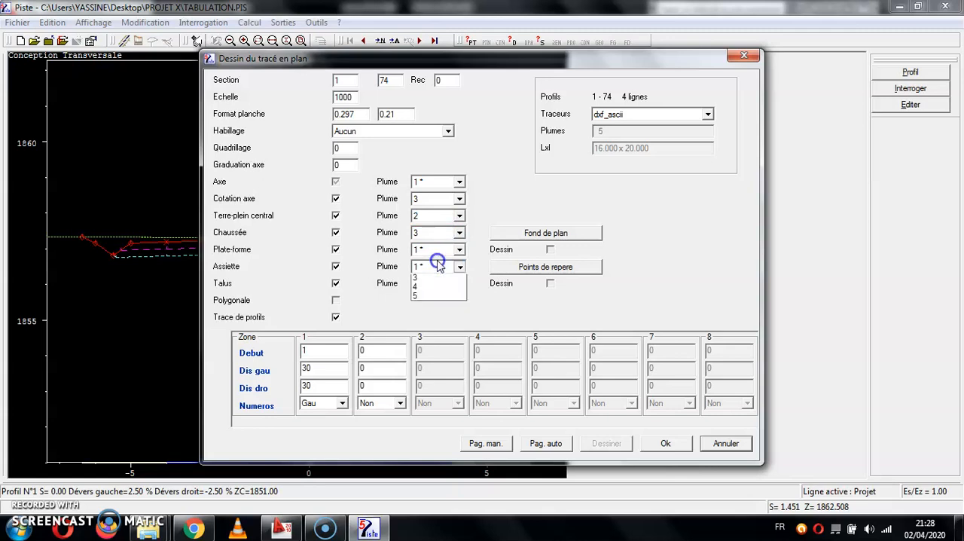
left_click(435, 309)
left_click(439, 250)
left_click(441, 299)
left_click(441, 284)
left_click(435, 295)
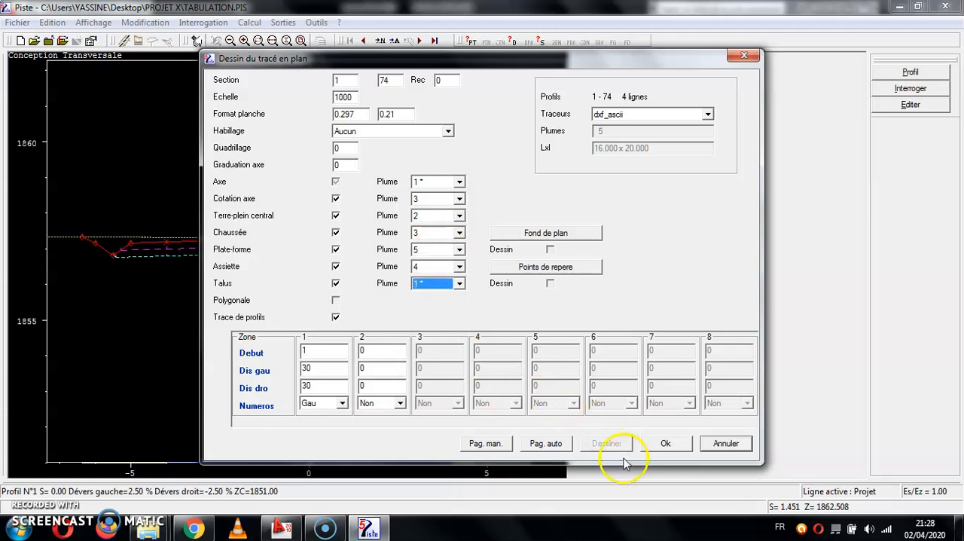
left_click(459, 283)
left_click(435, 295)
Lay out the sheets with automatic pagination, accept the layout, and generate the plan drawing preview.
left_click(548, 444)
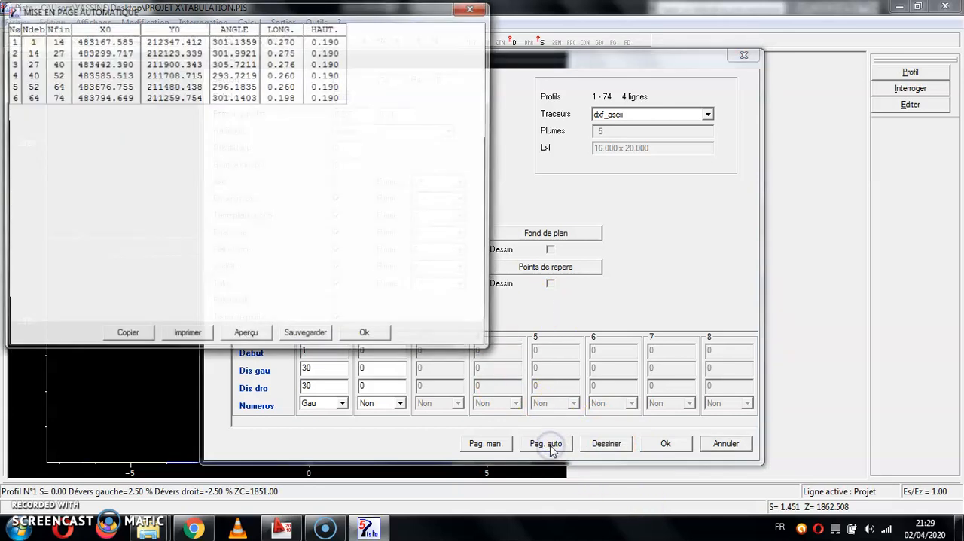
left_click(381, 335)
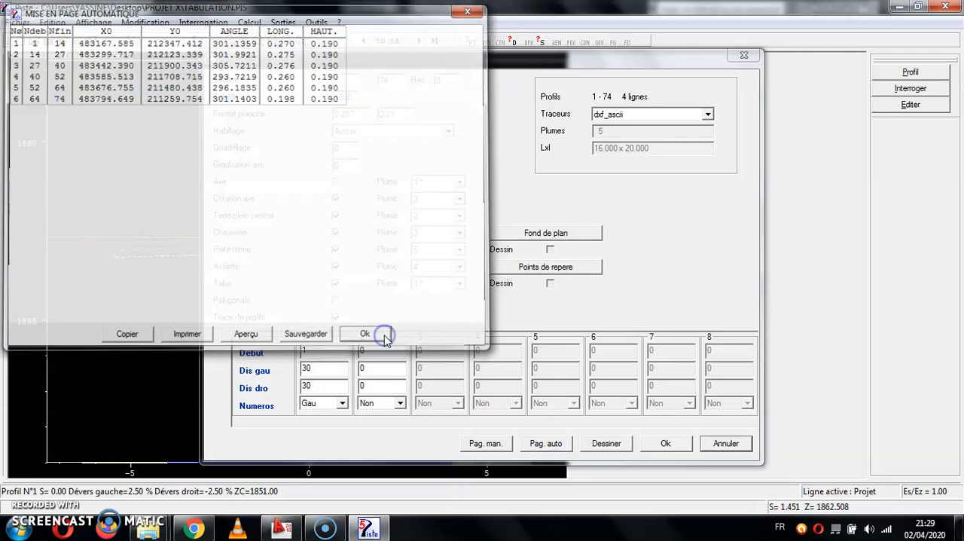
left_click(616, 443)
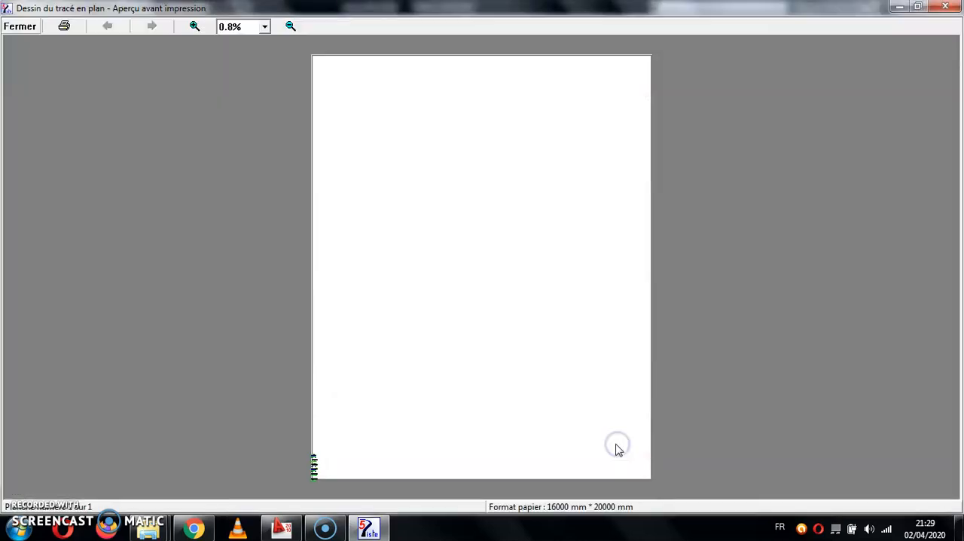
Export the previewed plan drawing to a DXF file named TRACE EN PLAN 2 and close the preview.
left_click(64, 27)
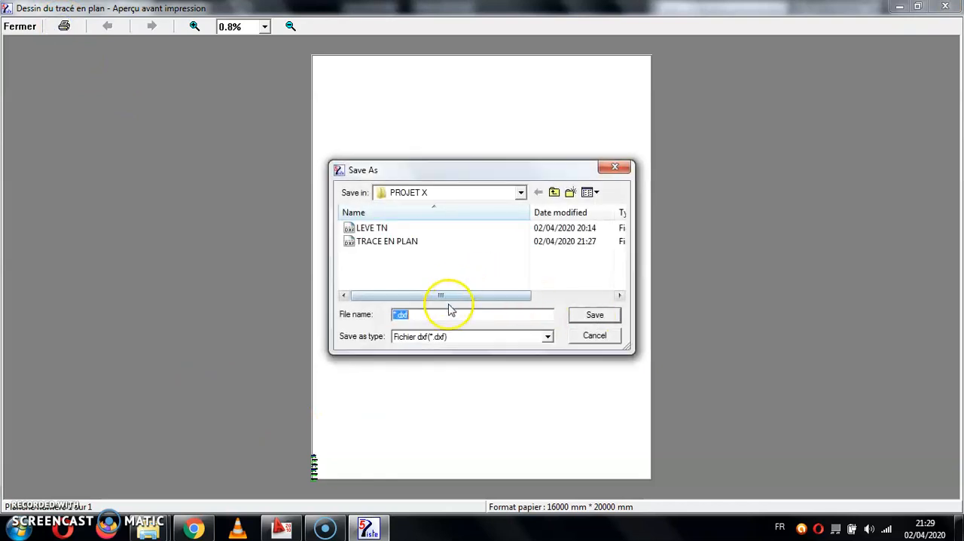
type("TRACE")
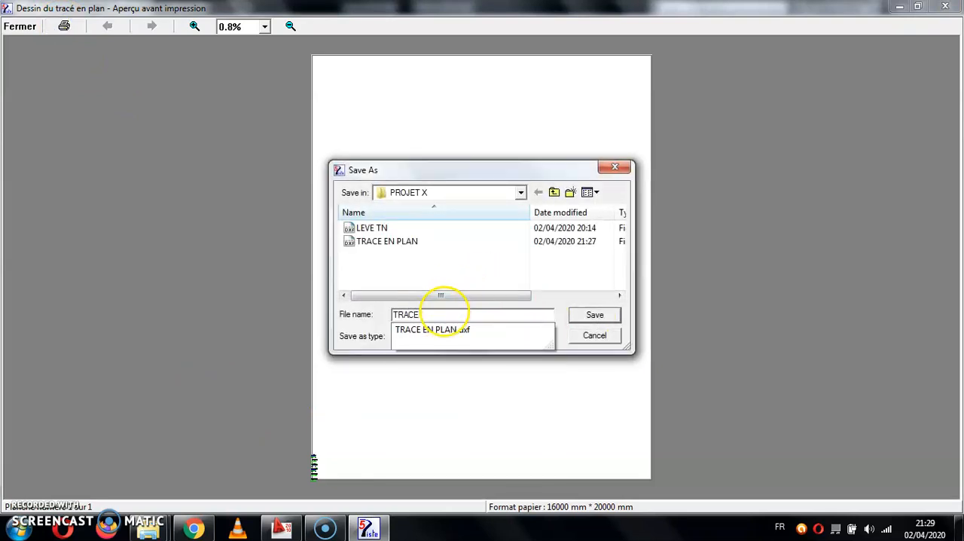
type(" EN PLAN 2")
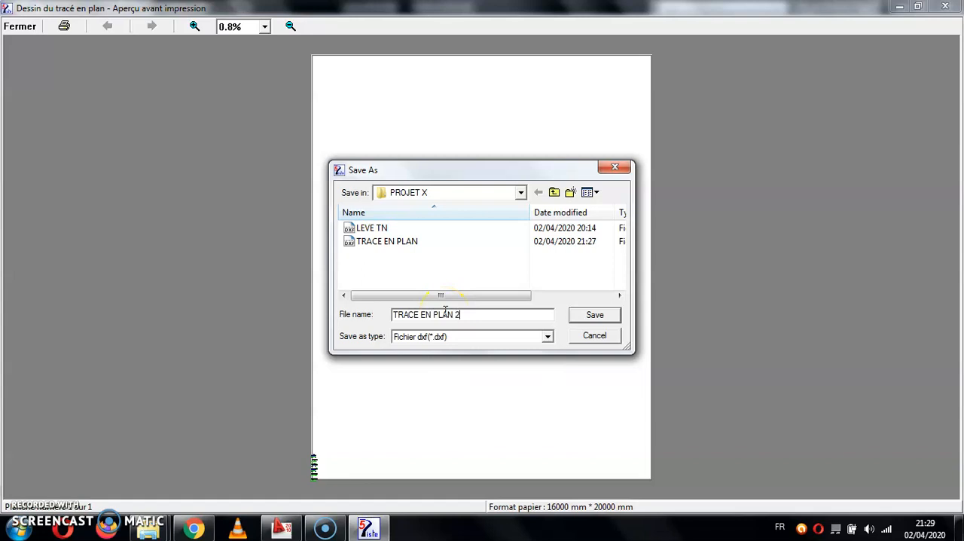
left_click(595, 316)
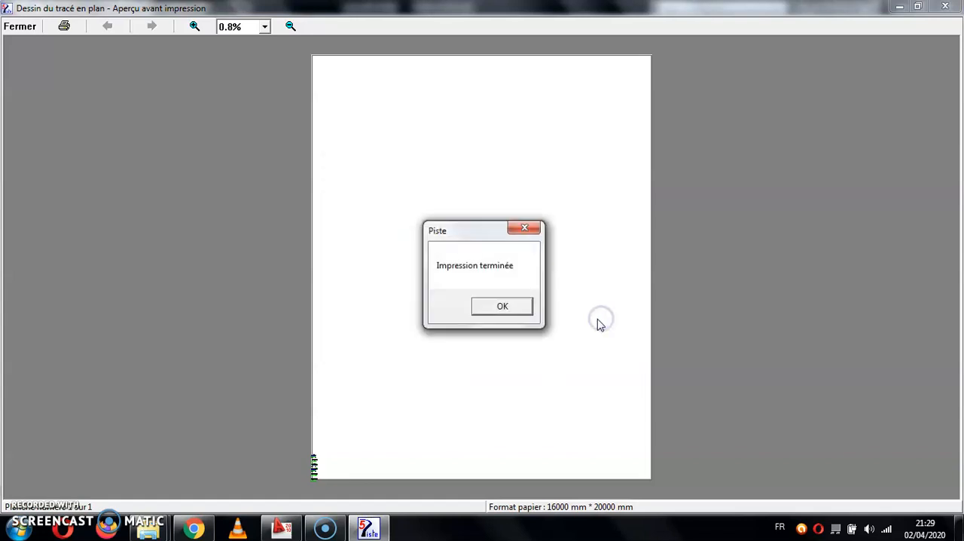
left_click(500, 305)
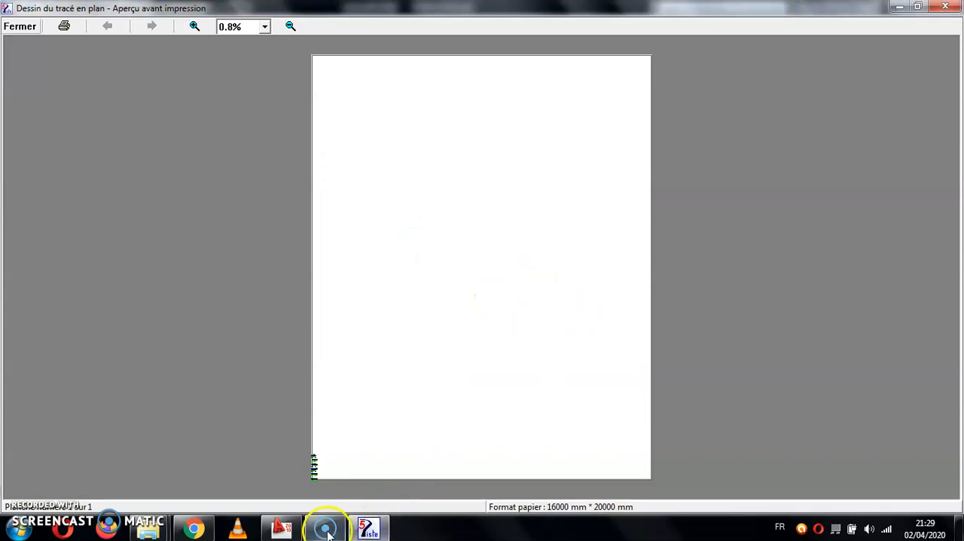
left_click(20, 27)
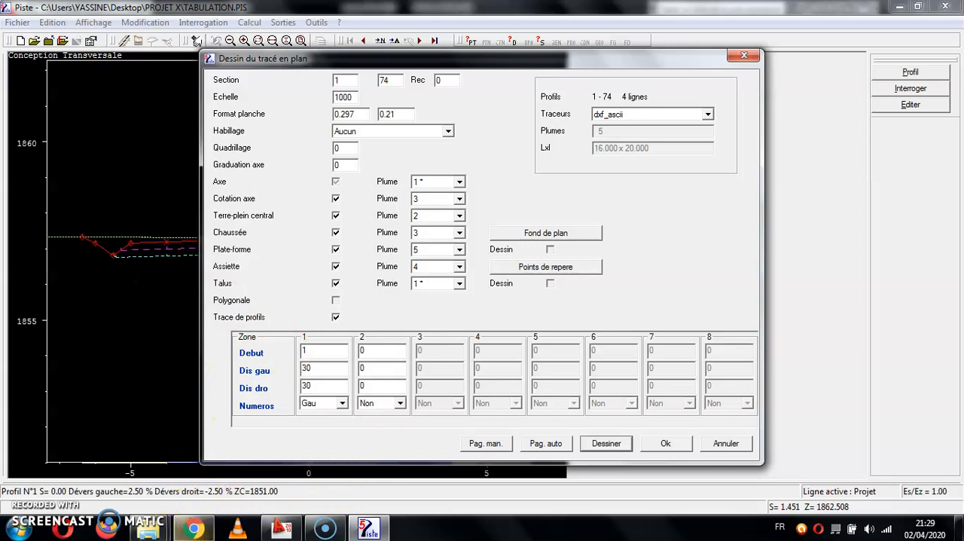
Open TRACE EN PLAN 2 from the PROJET X folder in AutoCAD and fit the whole drawing in view.
mouse_move(150, 530)
left_click(220, 466)
left_click(256, 277)
double_click(256, 279)
scroll(378, 251, "down", 5)
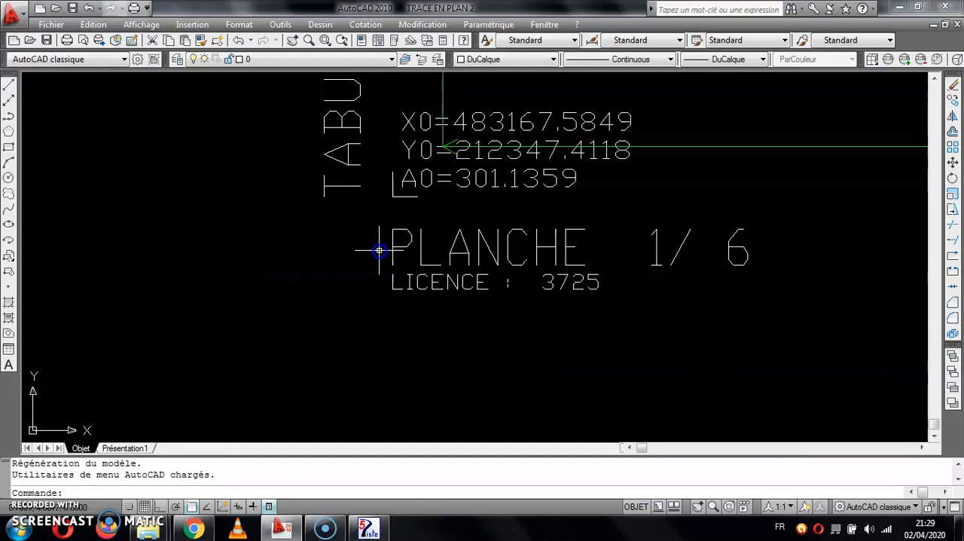
middle_click(378, 251)
middle_click(378, 252)
left_click(641, 263)
left_click(669, 324)
Examine the unframed plan sheets of TRACE EN PLAN 2, checking the profiles, axis, slopes and axis dimensions.
scroll(623, 212, "down", 4)
middle_click_drag(622, 209, 620, 241)
scroll(576, 185, "up", 5)
scroll(561, 226, "up", 4)
left_click(400, 155)
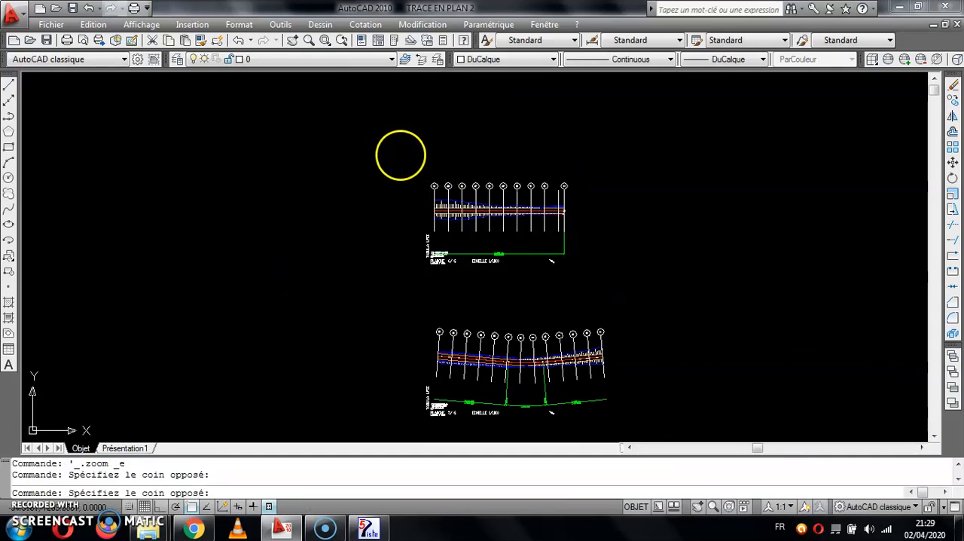
left_click(557, 136)
scroll(414, 166, "up", 6)
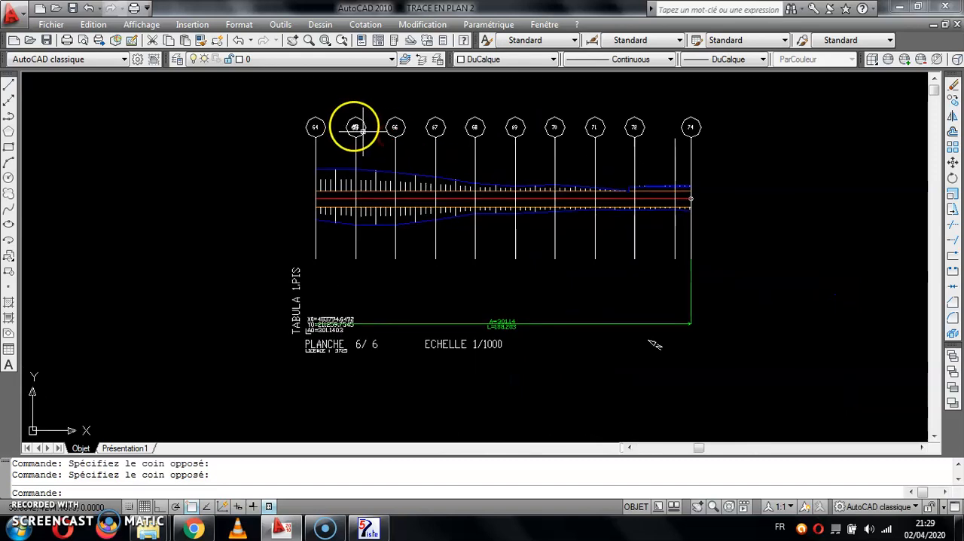
scroll(418, 203, "up", 2)
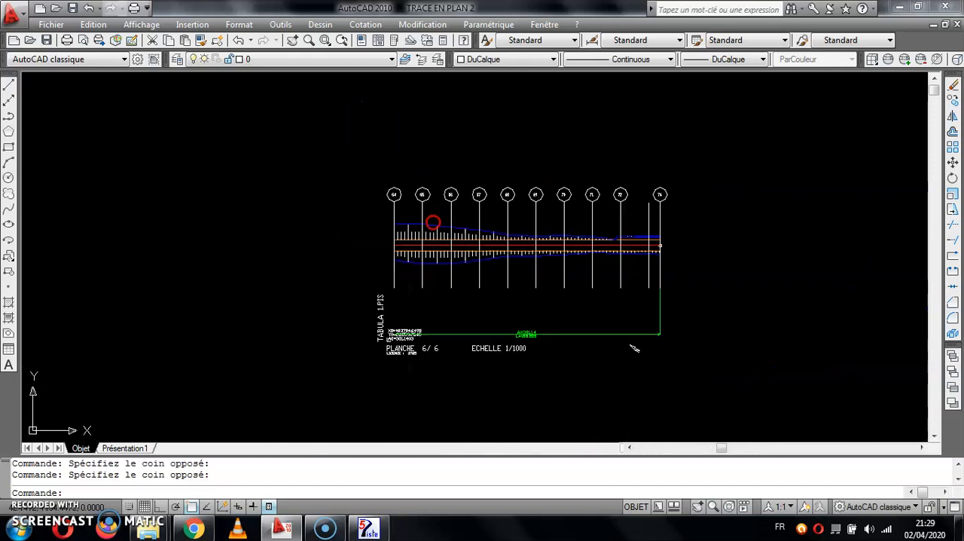
scroll(354, 117, "down", 8)
left_click(513, 234)
left_click(574, 345)
middle_click_drag(435, 305, 482, 238)
middle_click_drag(489, 344, 489, 165)
scroll(503, 387, "up", 3)
middle_click_drag(501, 380, 548, 234)
middle_click_drag(491, 404, 508, 250)
middle_click_drag(500, 370, 505, 207)
middle_click_drag(504, 334, 483, 98)
scroll(478, 278, "down", 8)
middle_click_drag(478, 279, 478, 319)
Switch back to Piste and set the plan drawing's Habillage to Cadre.
left_click(365, 528)
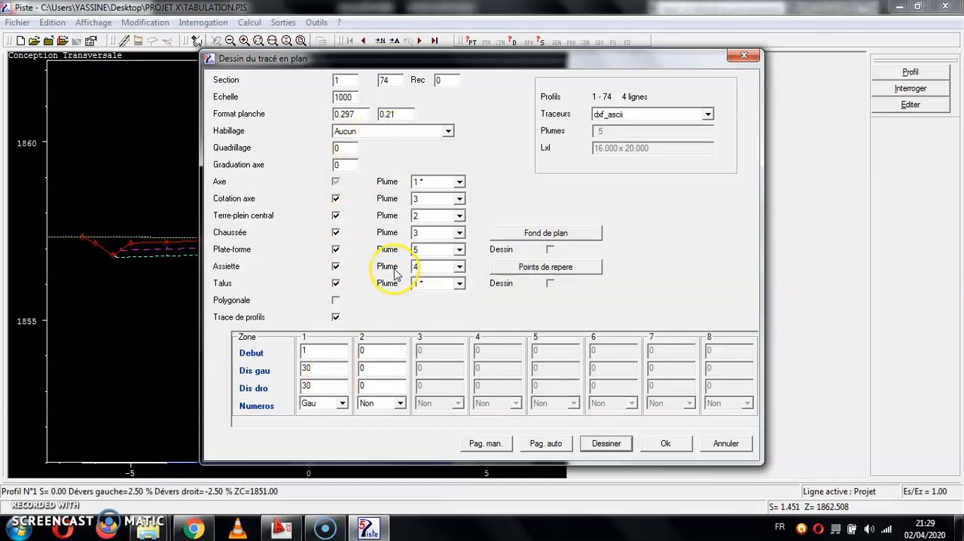
left_click(384, 132)
left_click(381, 150)
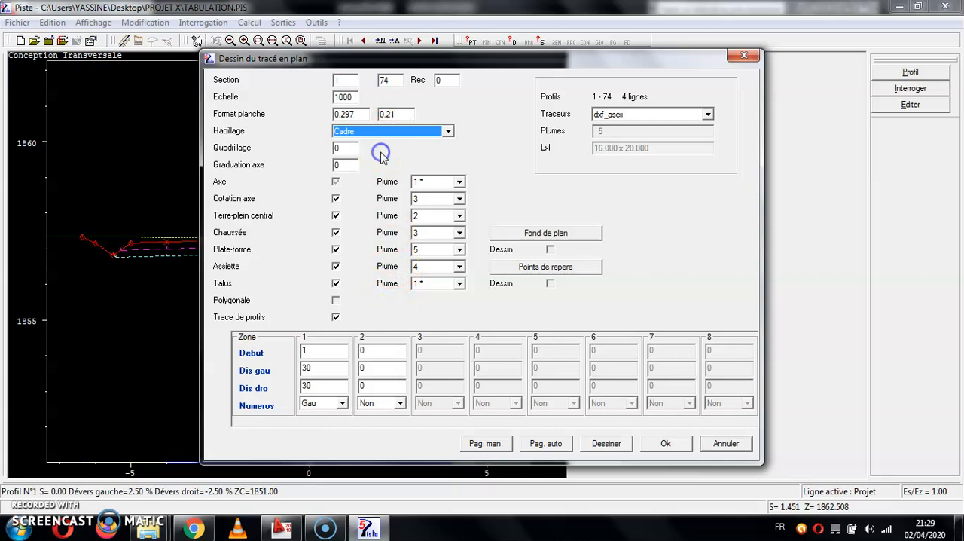
left_click(352, 98)
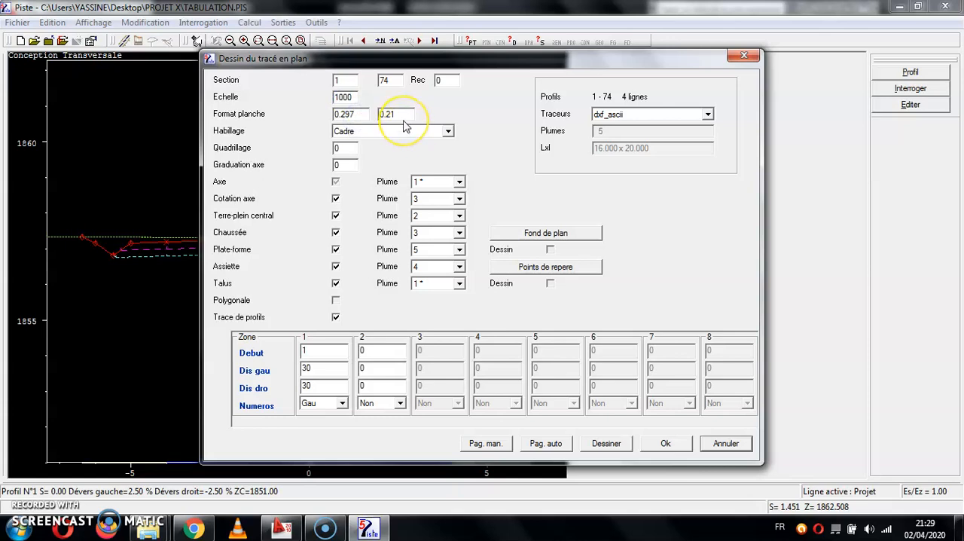
Lay out the framed sheets with automatic pagination and generate the plan drawing preview.
left_click(548, 443)
left_click(366, 335)
left_click(609, 442)
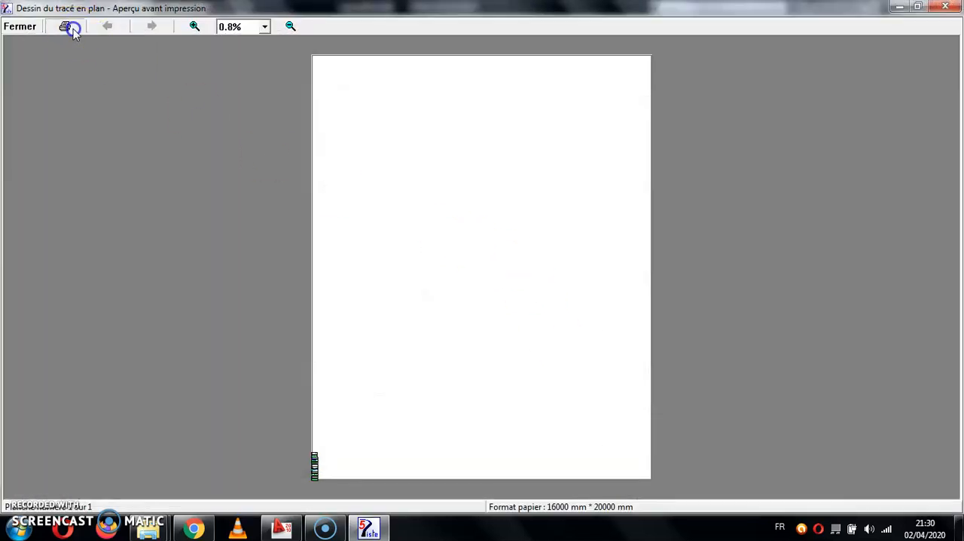
Export the framed plan drawing to a DXF file named TRACE EN PLAN 3 in the PROJET X folder.
left_click(68, 27)
left_click(392, 242)
left_click(461, 317)
left_click(594, 315)
left_click(501, 305)
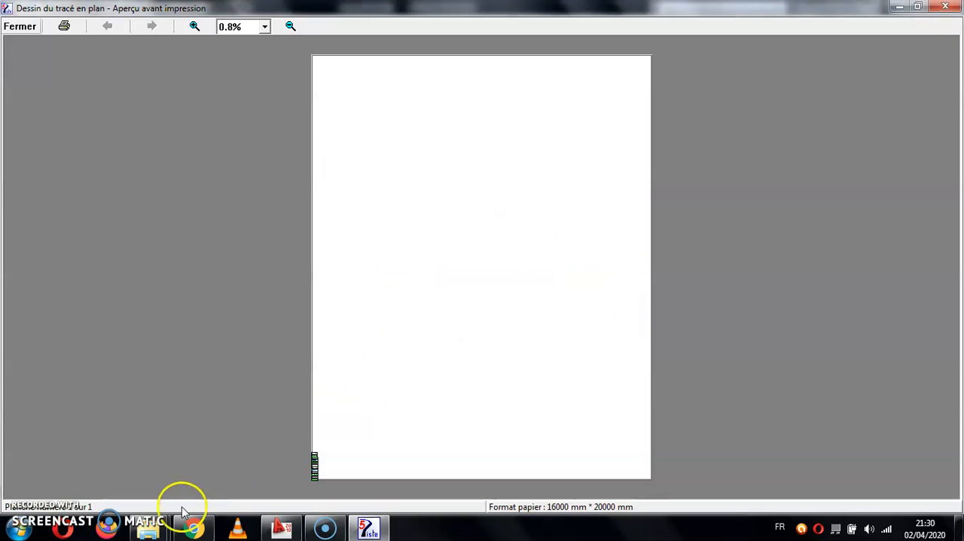
Open TRACE EN PLAN 3 from the PROJET X folder in AutoCAD and fit the drawing in view.
mouse_move(148, 526)
left_click(216, 468)
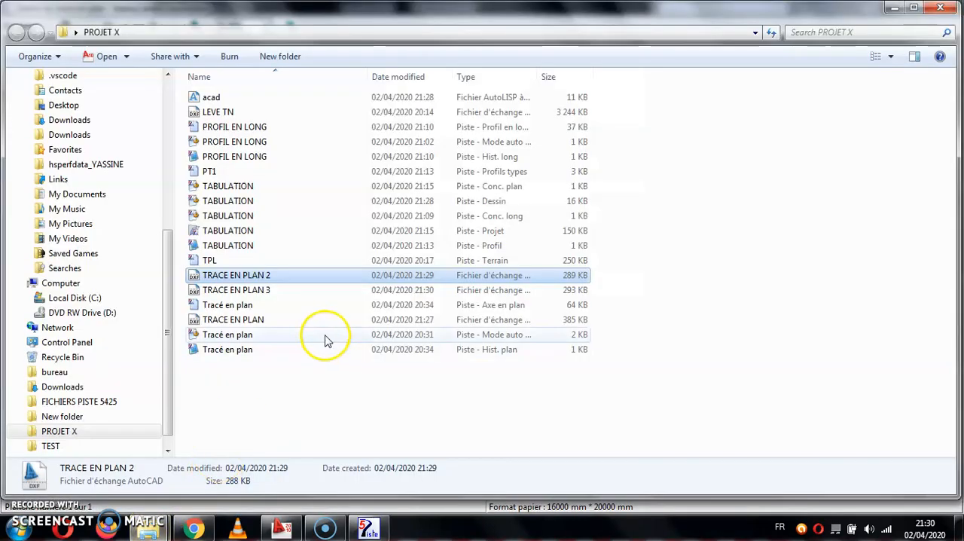
double_click(291, 292)
scroll(291, 296, "down", 3)
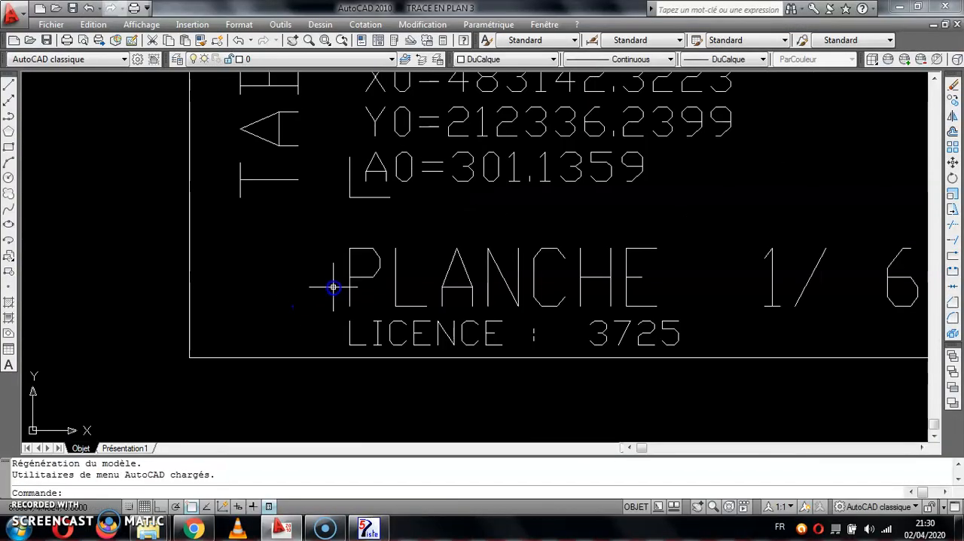
middle_click(333, 280)
middle_click(334, 280)
scroll(396, 314, "up", 2)
scroll(395, 315, "up", 10)
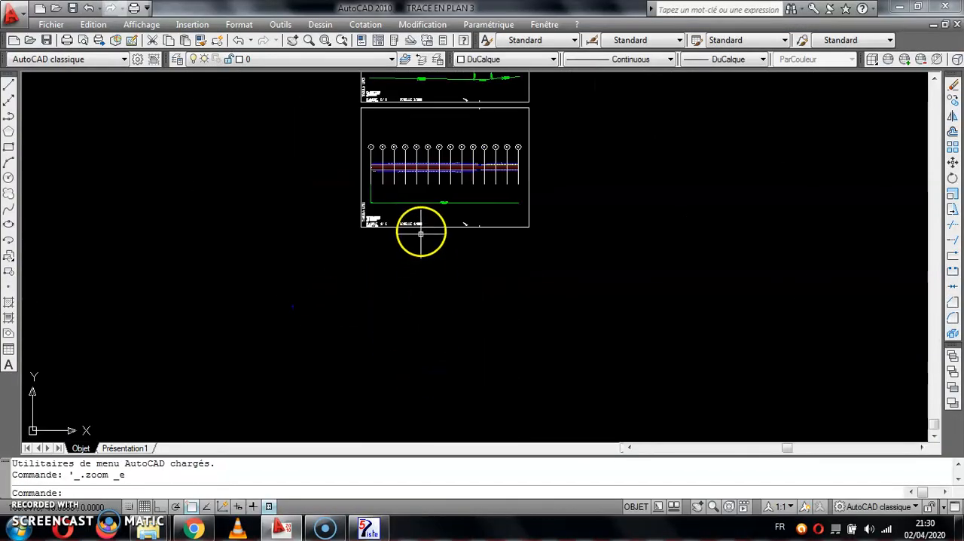
Examine the framed plan sheets of TRACE EN PLAN 3, from the first sheet up through the last.
scroll(415, 220, "down", 8)
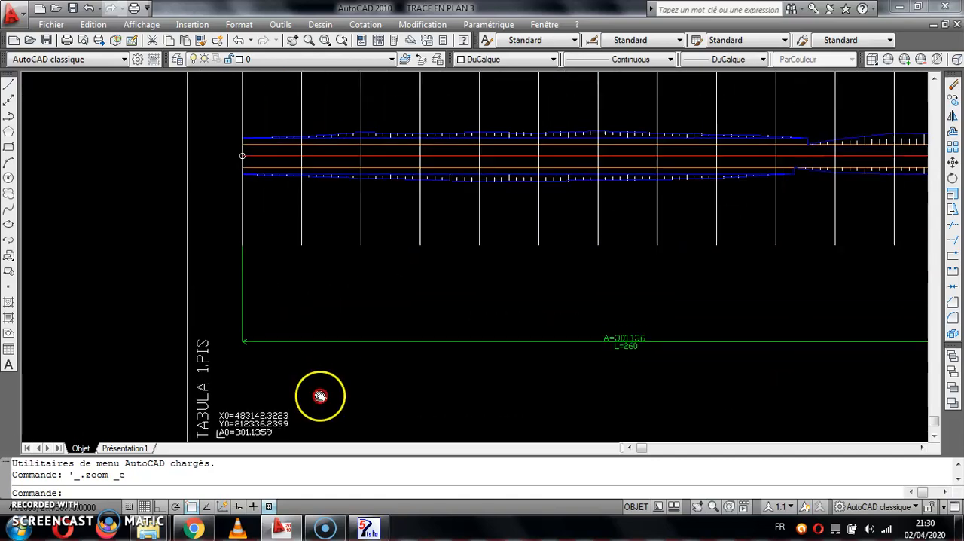
scroll(257, 415, "up", 6)
middle_click_drag(357, 348, 292, 497)
scroll(364, 241, "down", 8)
mouse_move(365, 241)
middle_mouse_down()
mouse_move(300, 376)
mouse_move(344, 198)
mouse_move(359, 221)
mouse_move(424, 239)
middle_mouse_up()
left_click(624, 187)
left_click(662, 289)
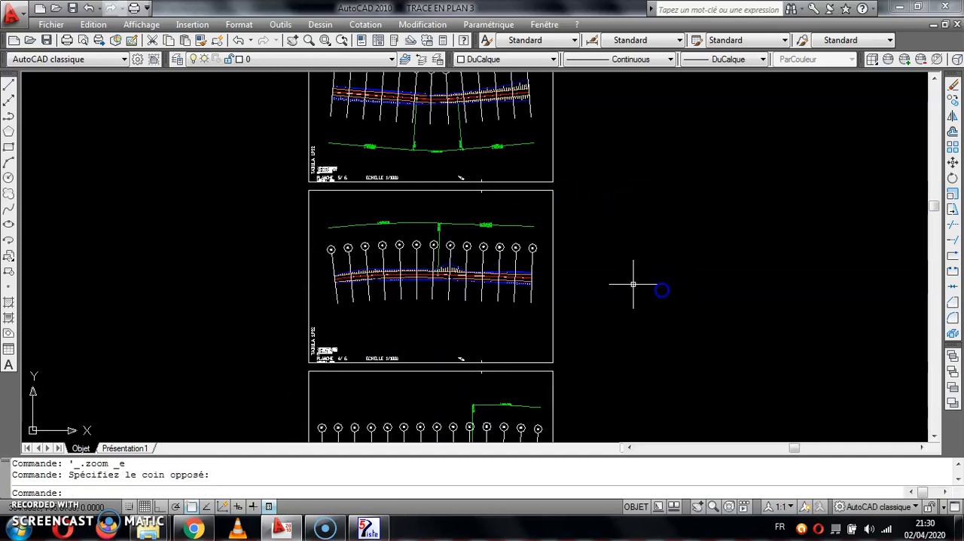
scroll(589, 289, "down", 5)
middle_click_drag(576, 289, 547, 351)
scroll(519, 309, "up", 13)
mouse_move(555, 278)
middle_mouse_down()
mouse_move(598, 248)
mouse_move(573, 332)
middle_mouse_up()
scroll(528, 262, "down", 9)
middle_click_drag(503, 179, 492, 237)
scroll(499, 226, "down", 8)
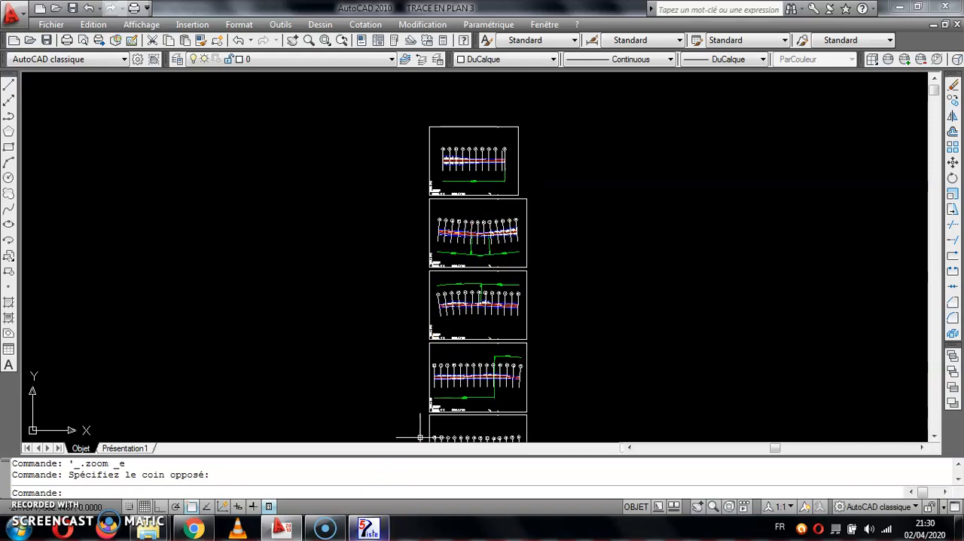
Return to Piste, close the plan drawing, and start a longitudinal profile drawing with the dxf_ascii plotter.
left_click(367, 529)
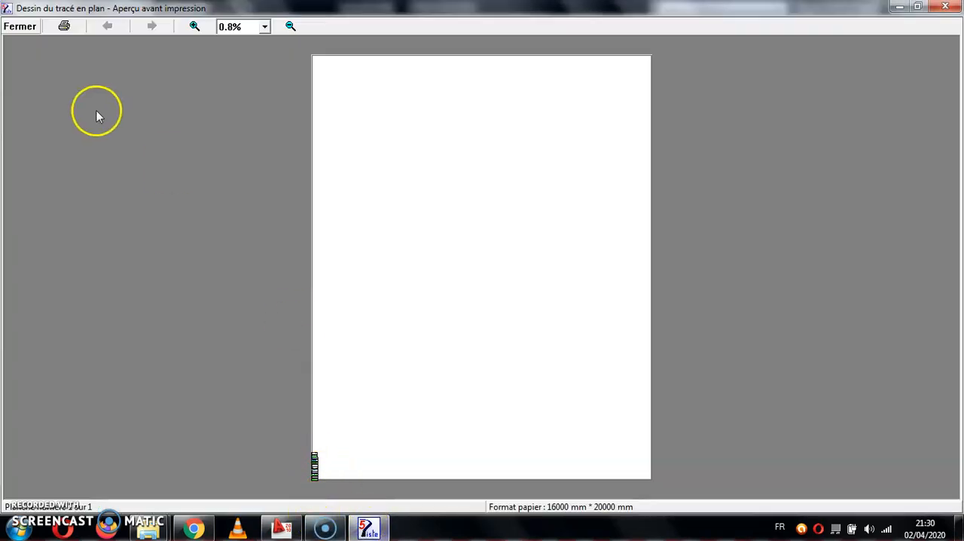
left_click(19, 26)
key("Escape")
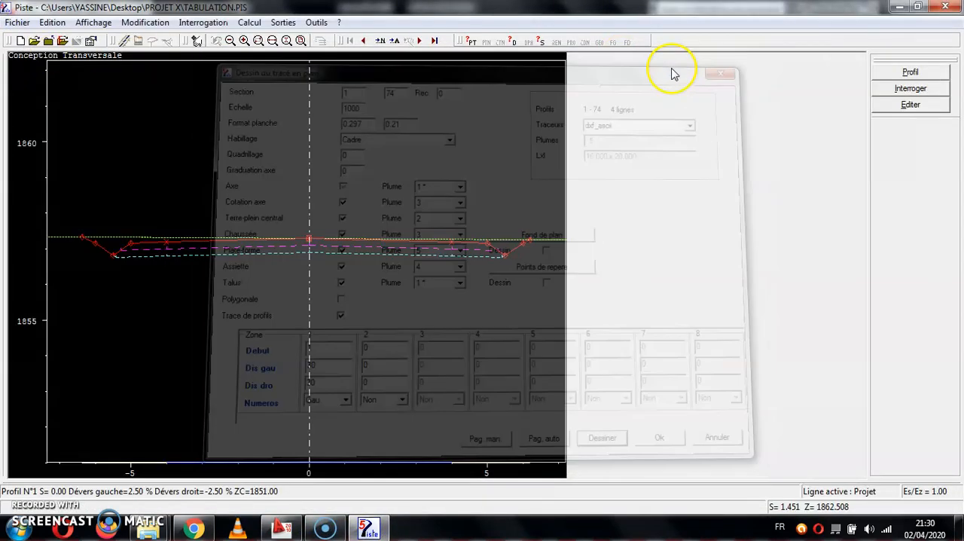
left_click(283, 21)
left_click(300, 69)
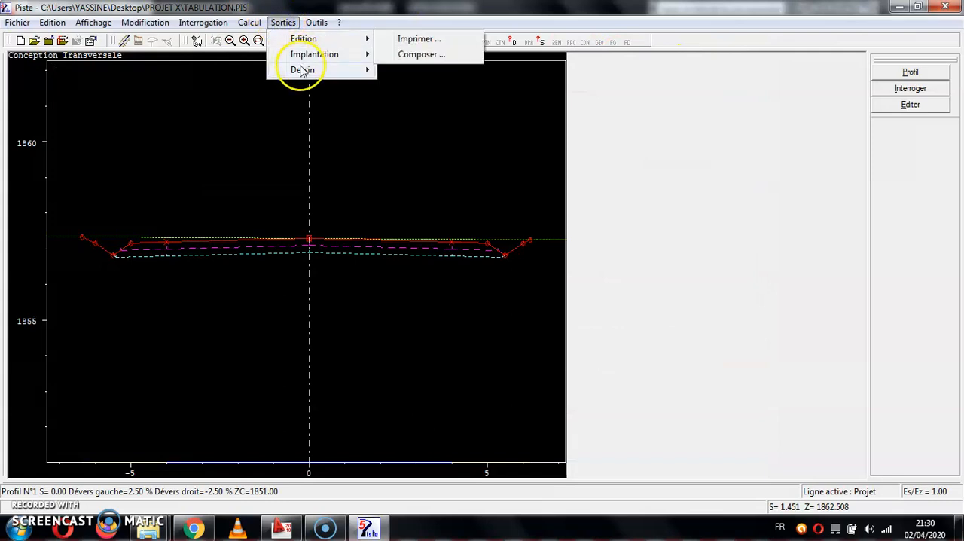
left_click(416, 85)
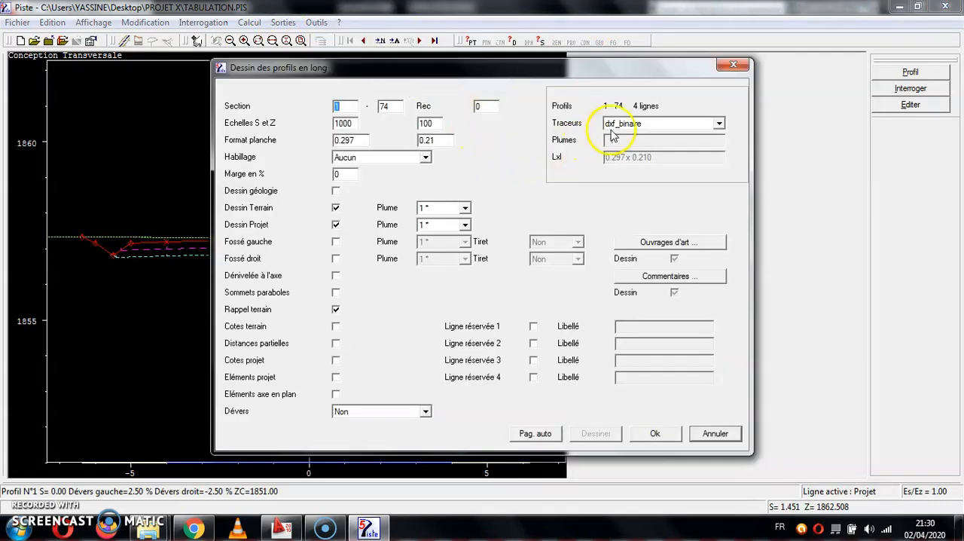
left_click(614, 134)
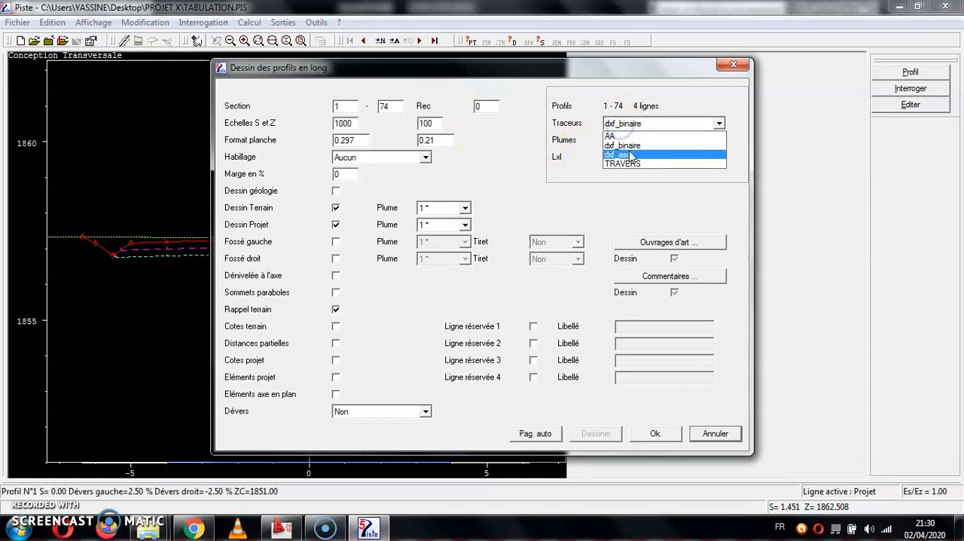
left_click(629, 149)
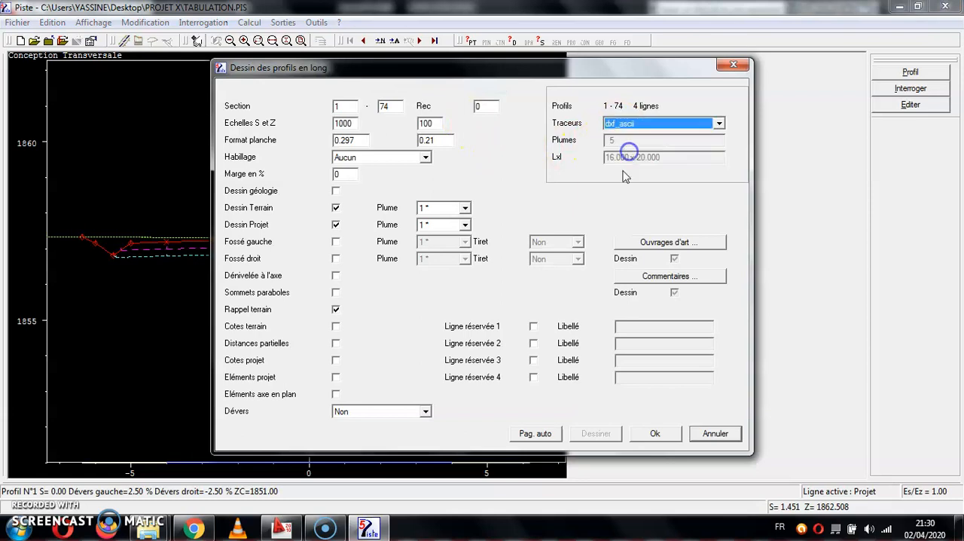
Include Dessin géologie, Dénivelée à l'axe, Sommets paraboles, Cotes terrain, Distances partielles, Cotes projet, Eléments projet and Eléments axe en plan, leaving out both Fossé lines.
left_click(335, 193)
left_click(336, 242)
left_click(336, 258)
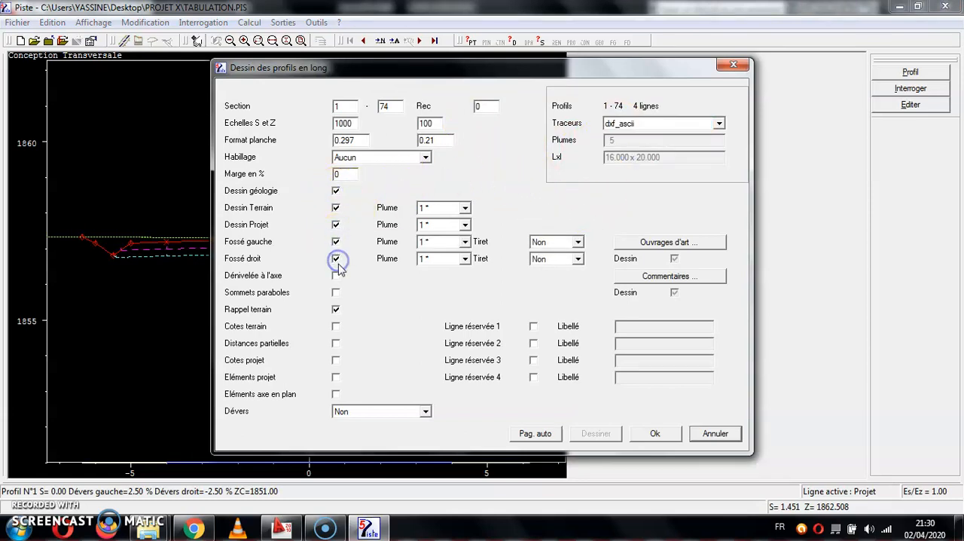
left_click(335, 242)
left_click(336, 258)
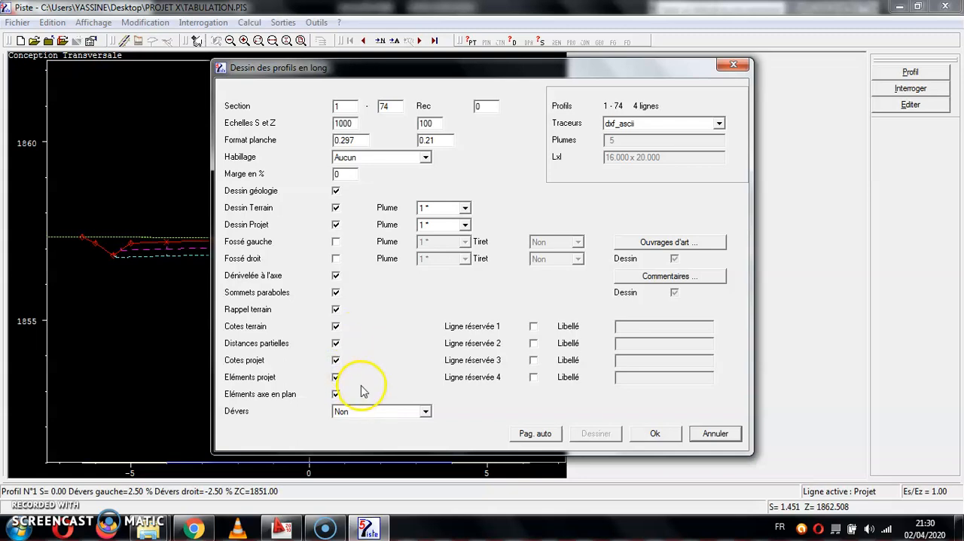
Assign pen 2 to Dessin Projet in the longitudinal profile drawing.
left_click(447, 220)
left_click(445, 225)
left_click(446, 224)
left_click(441, 248)
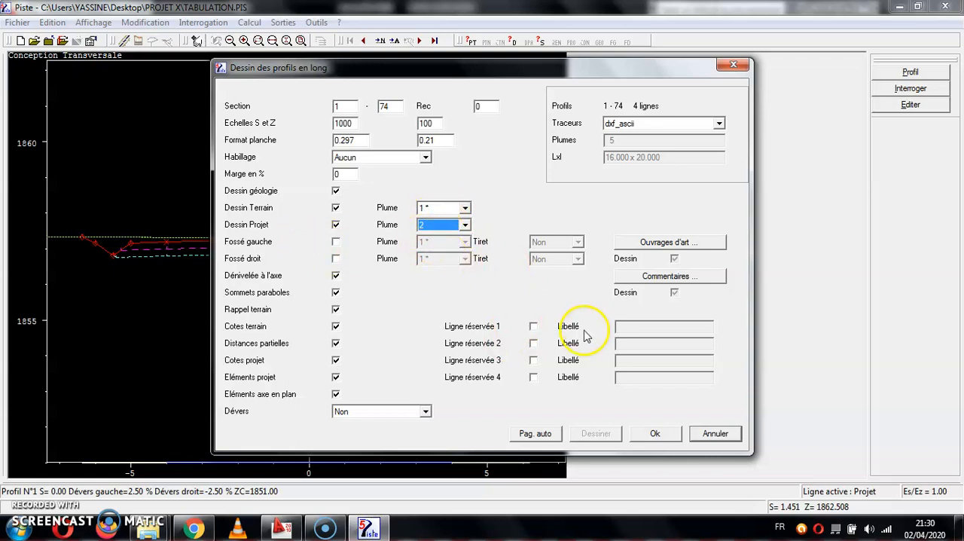
Preview the longitudinal profile with automatic pagination on 0.297 by 0.21 sheets, and close the preview.
left_click(533, 433)
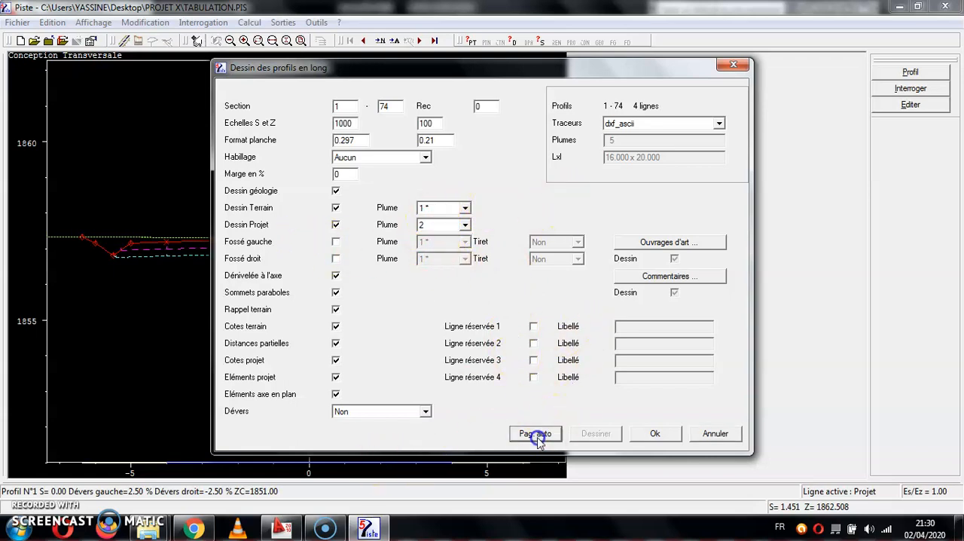
left_click(576, 351)
left_click(595, 433)
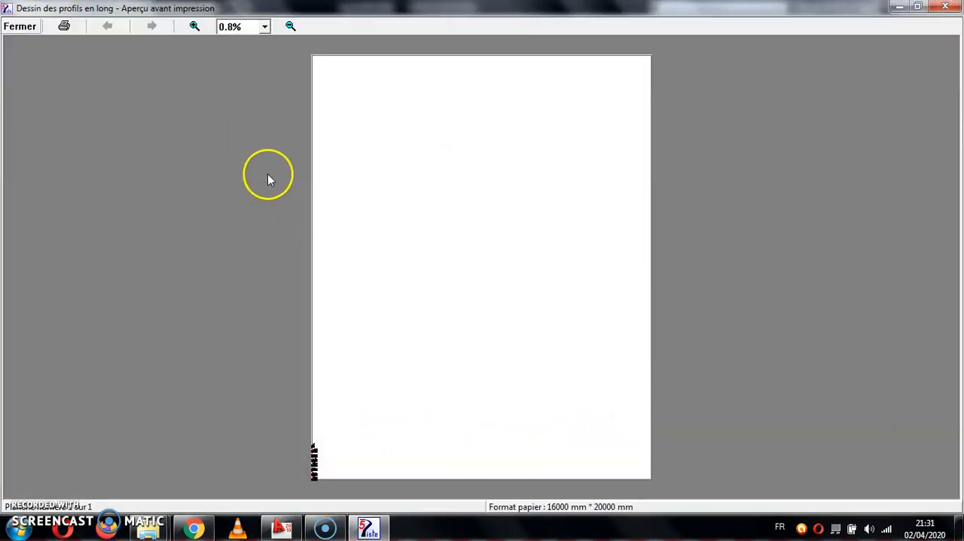
key("Escape")
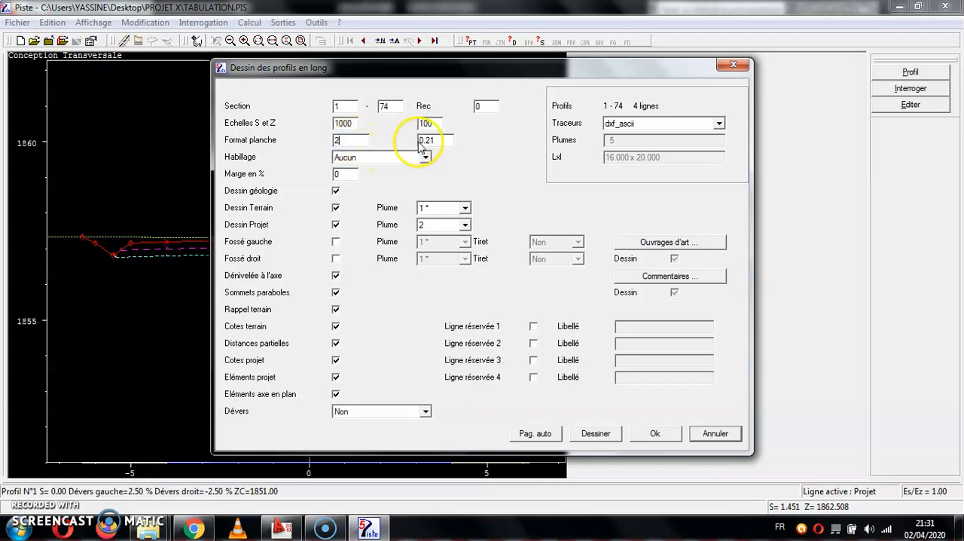
Paginate the longitudinal profile automatically on 2 by 2 sheets and export it as PROFIL EN LONG in DXF format to the PROJET X folder.
left_click(546, 435)
left_click(567, 351)
left_click(592, 433)
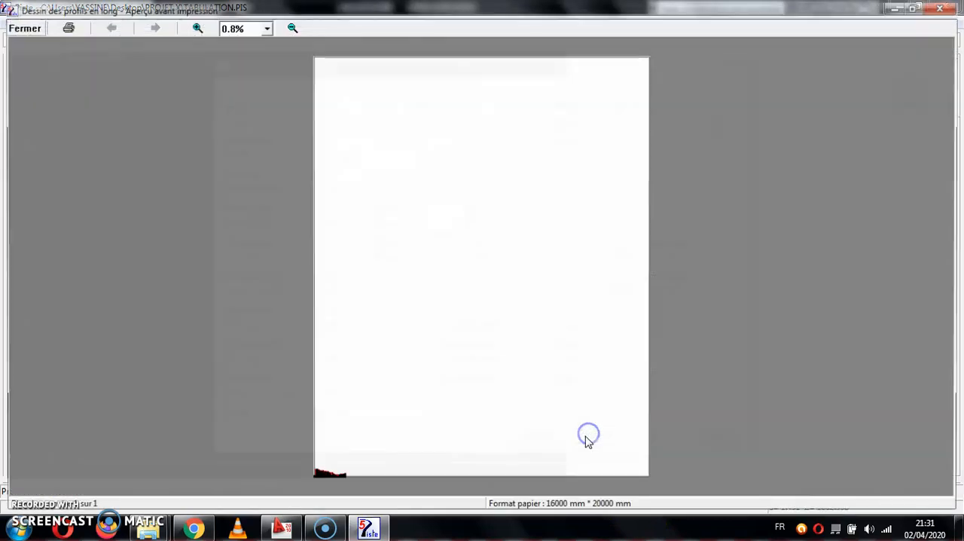
left_click(62, 28)
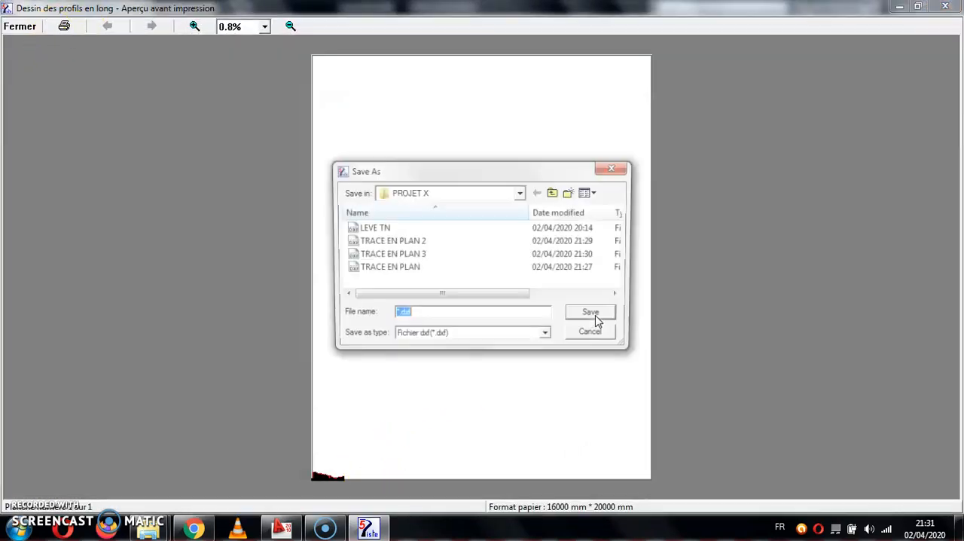
type("PR")
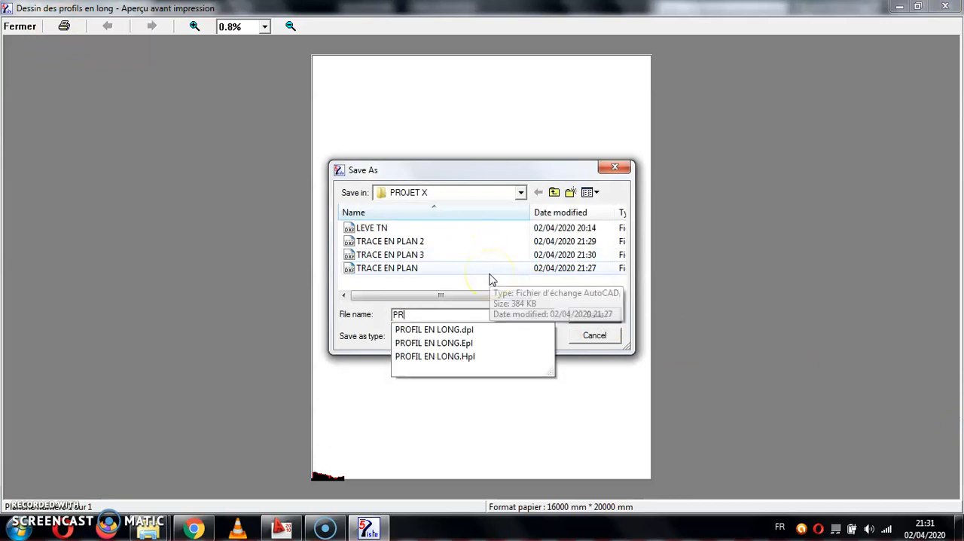
type("OFIL EN LONG")
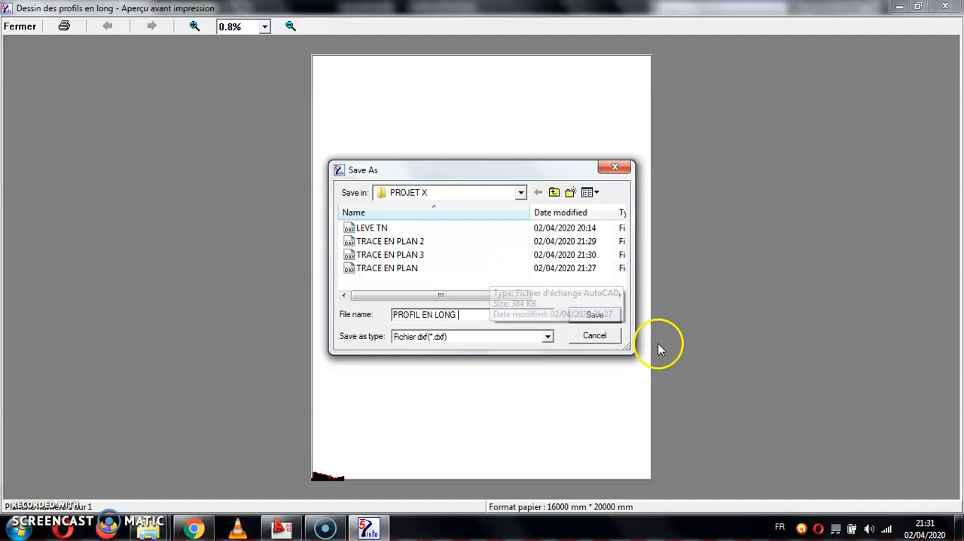
left_click(580, 314)
left_click(515, 304)
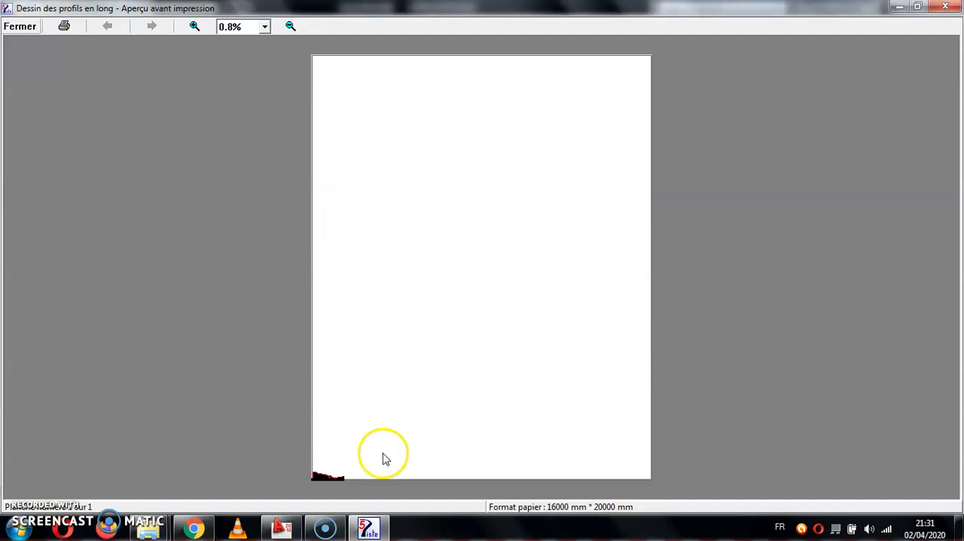
Open the exported PROFIL EN LONG DXF file from the PROJET X folder in AutoCAD and fit the whole drawing in view.
mouse_move(148, 527)
left_click(292, 479)
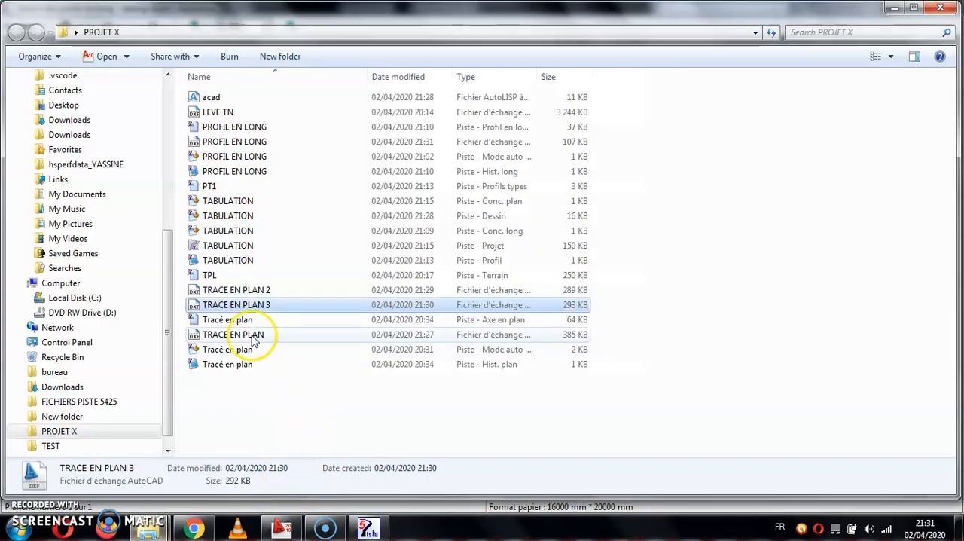
double_click(238, 143)
middle_click(366, 217)
middle_click(366, 217)
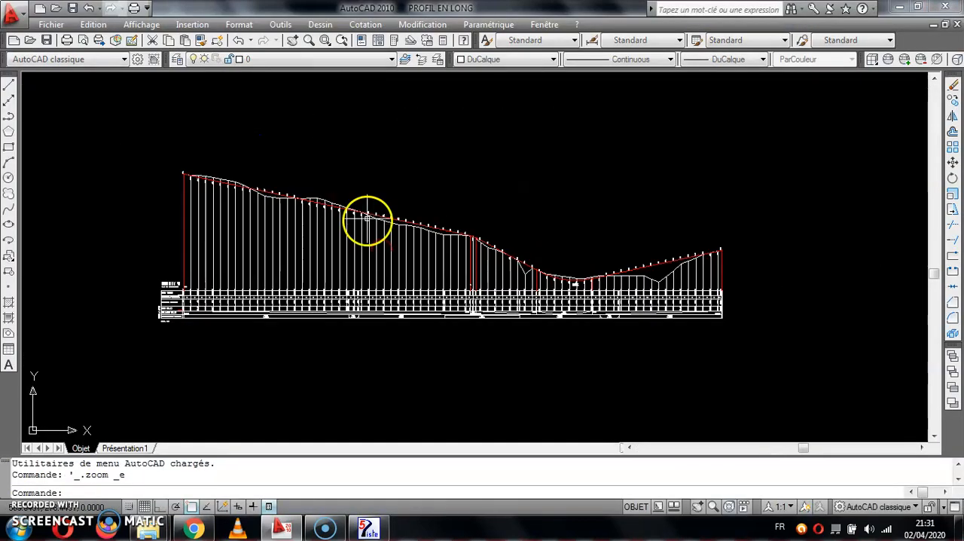
Examine the data table under the longitudinal profile, including the Cotes Terrain, Distances Partielles, Distances Cumulées and Cotes Projet rows.
left_click(601, 198)
left_click(629, 249)
scroll(237, 259, "up", 10)
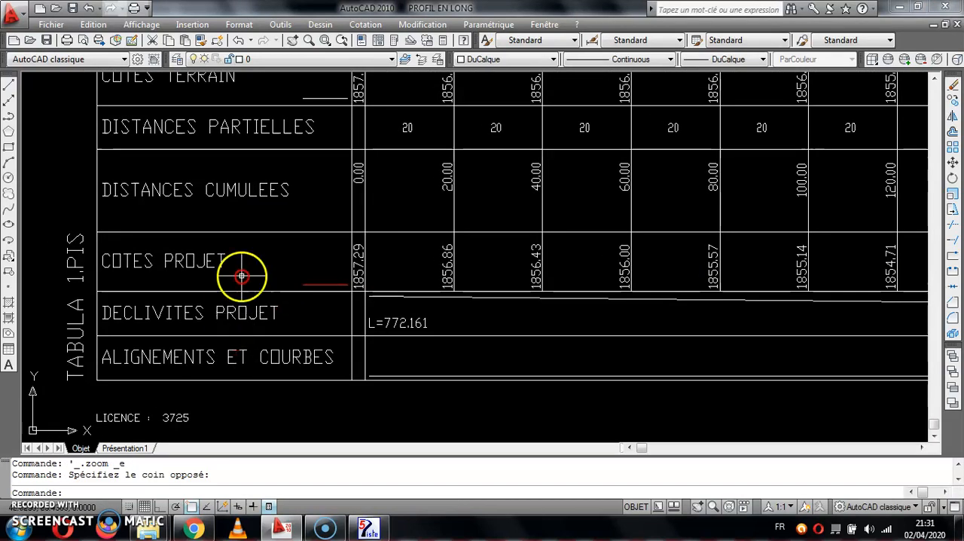
scroll(286, 185, "down", 6)
scroll(298, 189, "up", 3)
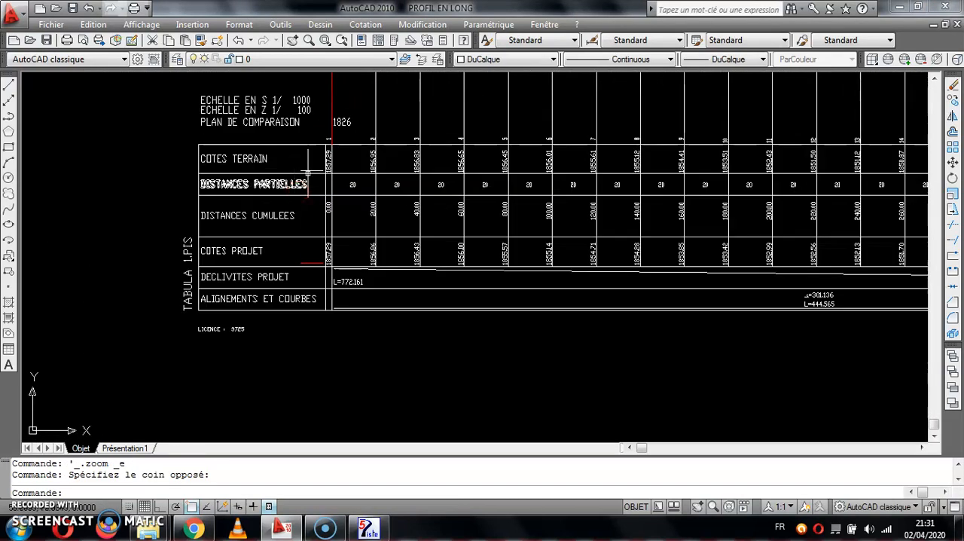
scroll(319, 318, "down", 3)
scroll(399, 350, "down", 6)
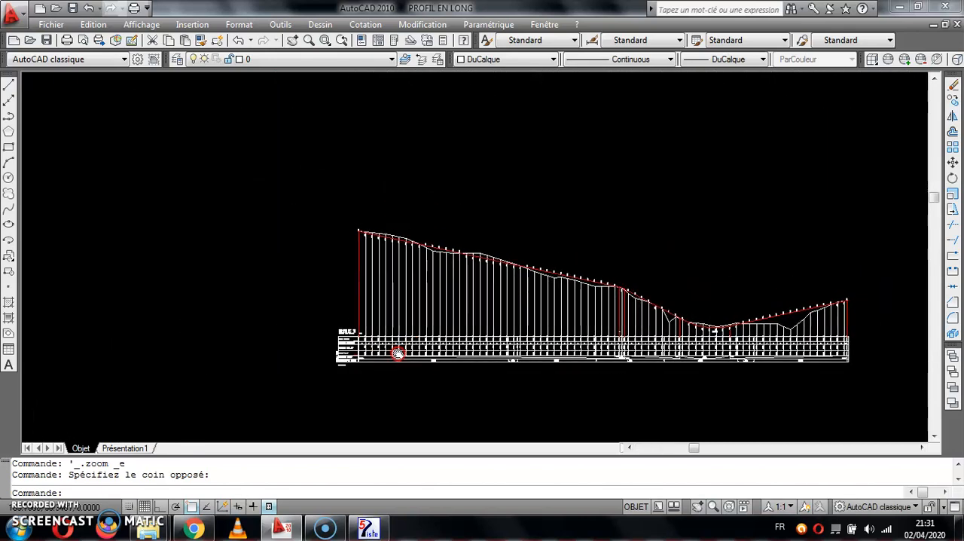
Change the terrain polyline of the longitudinal profile to yellow and then to green, and clear the selection.
scroll(387, 217, "up", 6)
left_click(410, 308)
scroll(322, 290, "down", 3)
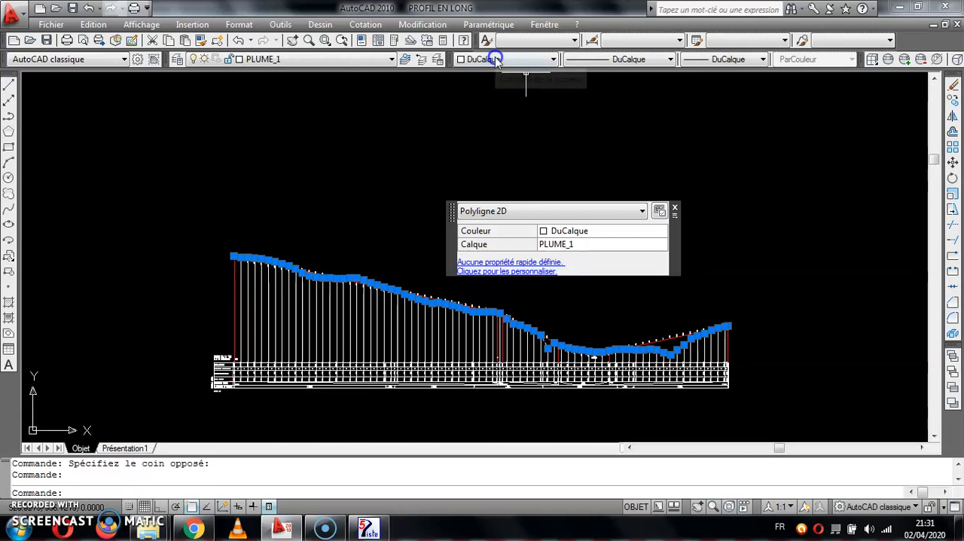
left_click(501, 59)
left_click(463, 108)
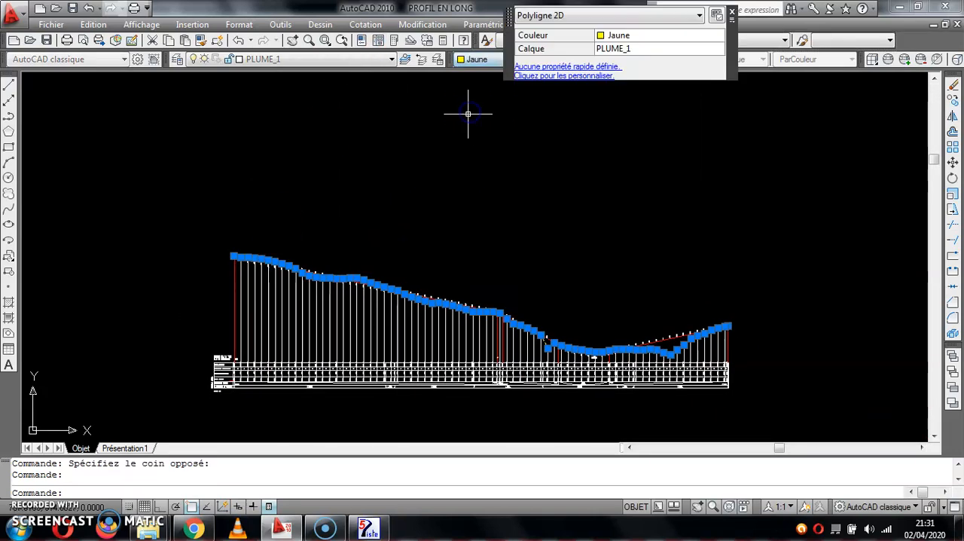
left_click(475, 58)
left_click(489, 126)
key("Escape")
left_click(490, 126)
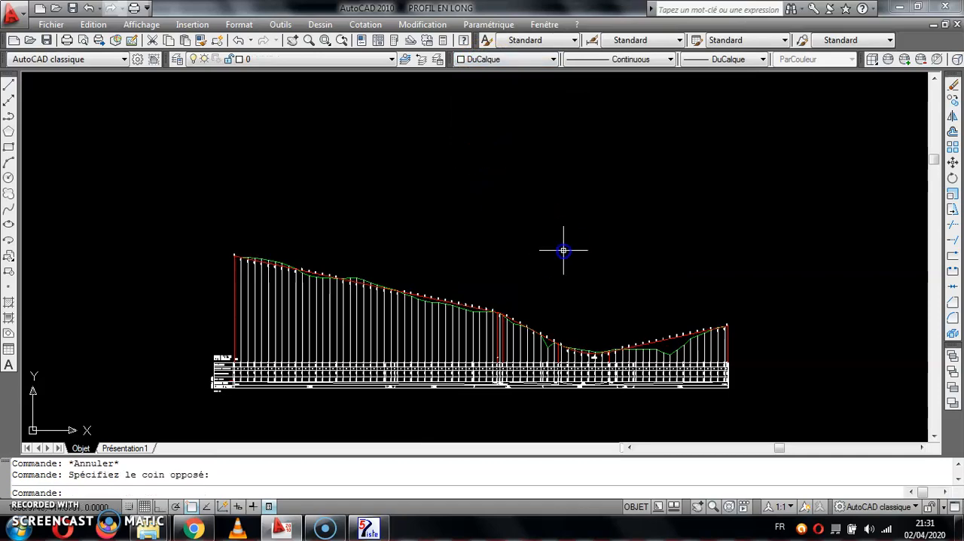
Examine the Déclivités Projet and Alignements et Courbes rows and the height differences at the far end of the profile.
scroll(527, 204, "up", 5)
scroll(467, 320, "up", 3)
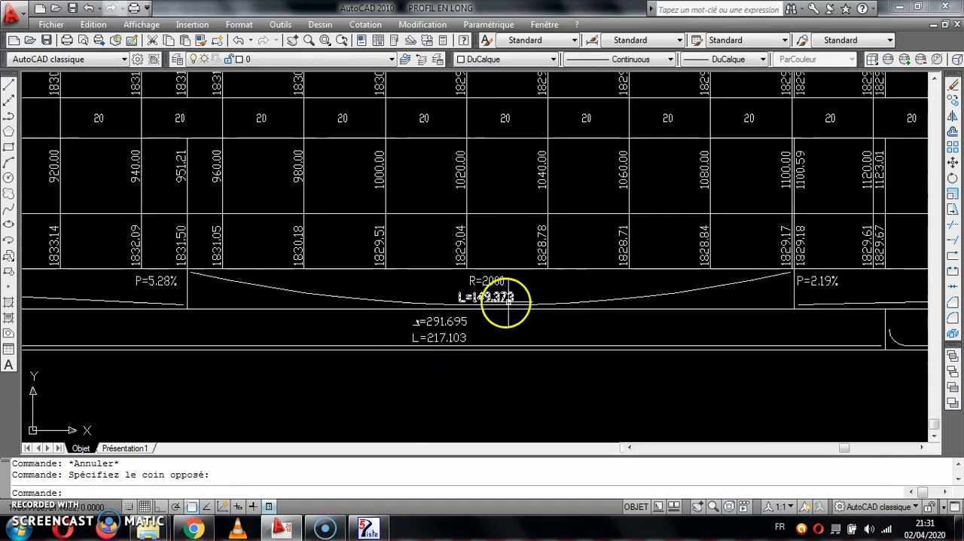
scroll(502, 308, "down", 10)
mouse_move(510, 335)
middle_mouse_down()
mouse_move(426, 338)
mouse_move(434, 331)
middle_mouse_up()
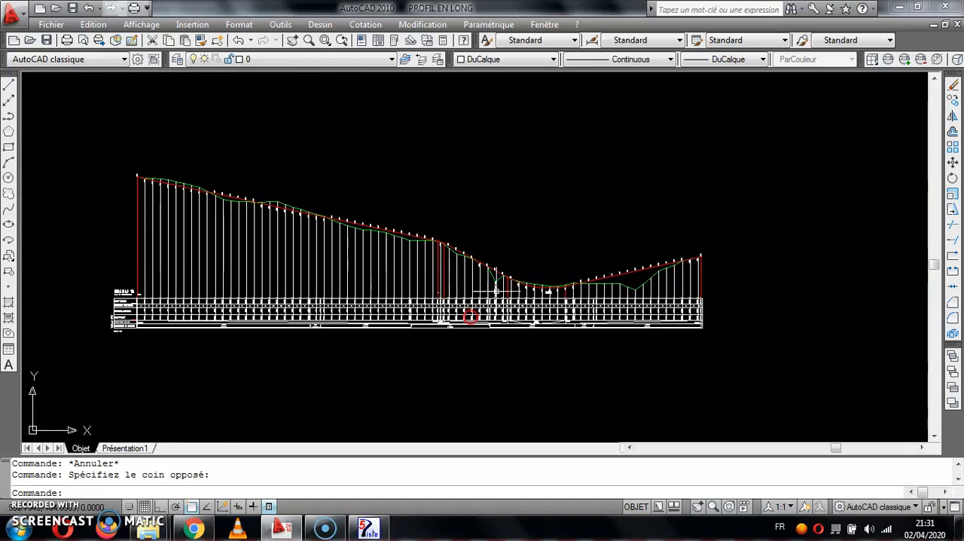
scroll(700, 256, "up", 5)
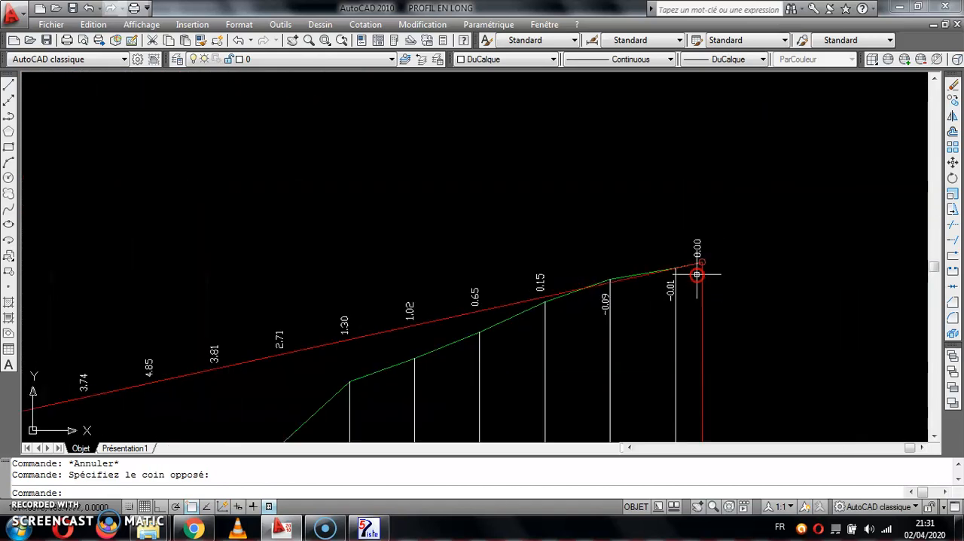
scroll(688, 280, "down", 6)
Return to Piste, close the longitudinal profile preview, and accept its drawing settings.
left_click(379, 531)
left_click(20, 26)
left_click(555, 109)
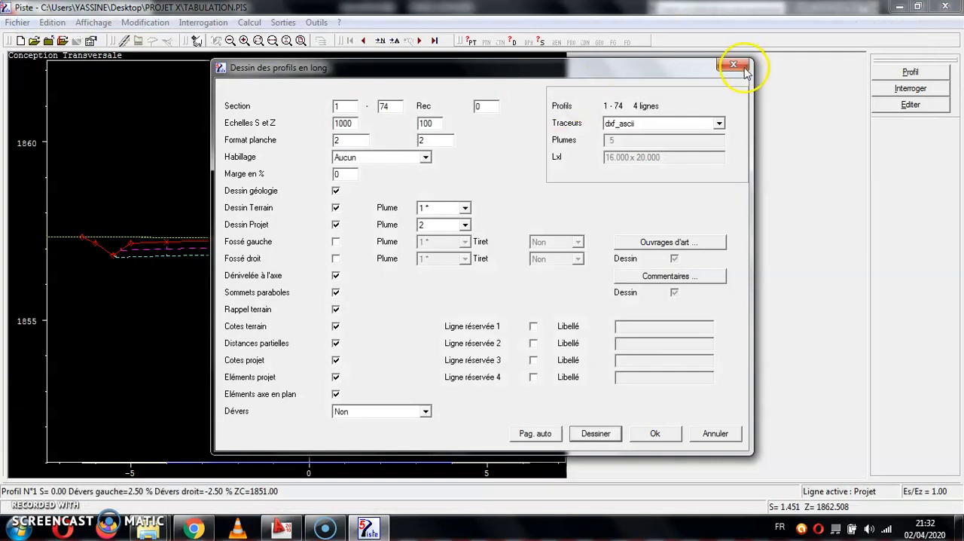
left_click(666, 434)
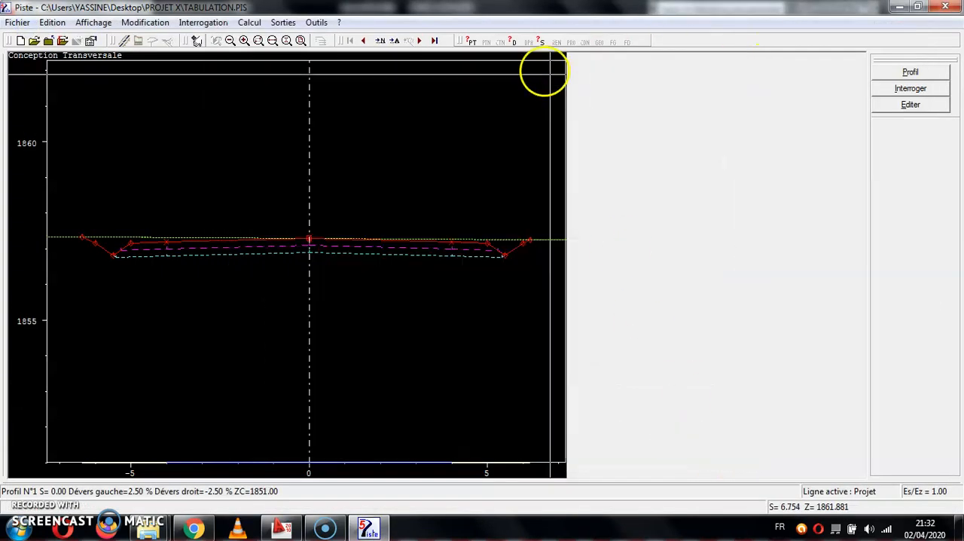
Start a cross-section drawing for the project and select the dxf_ascii plotter.
left_click(280, 22)
mouse_move(312, 74)
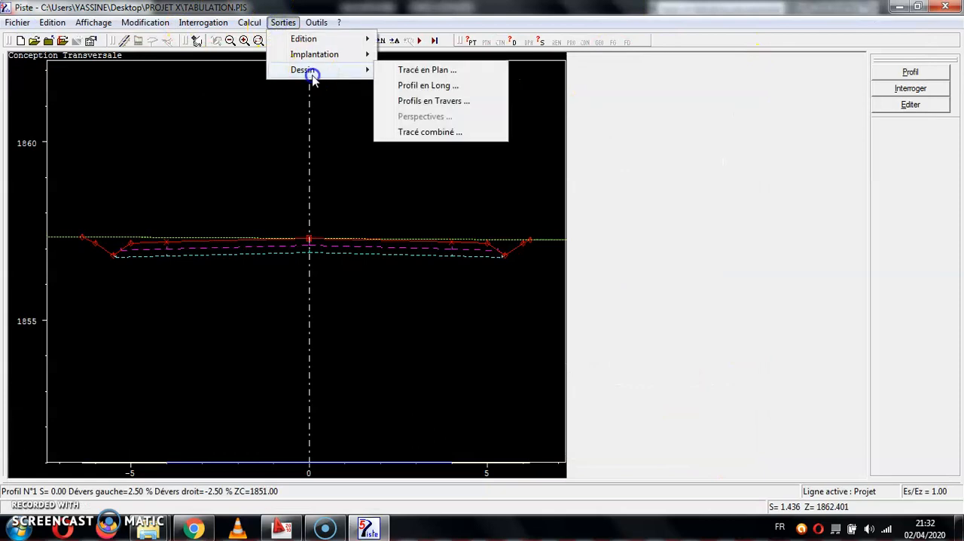
left_click(434, 103)
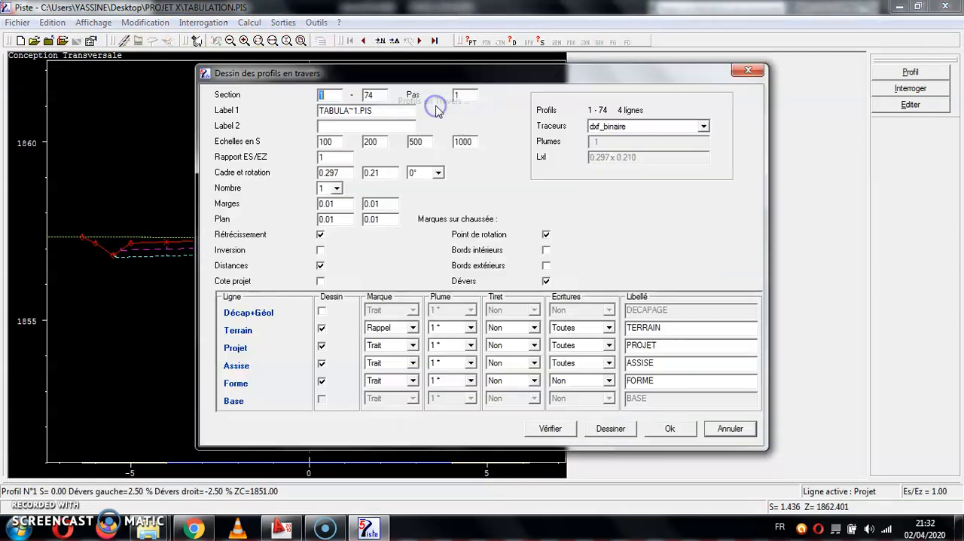
left_click(590, 127)
left_click(606, 145)
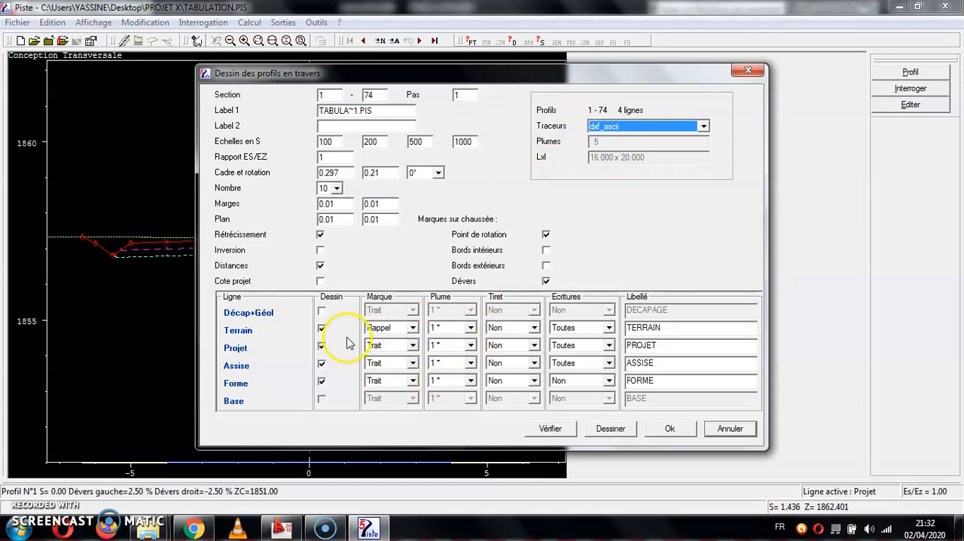
Assign pen 2 to the Projet line, pen 3 to Assise and pen 4 to Forme, keeping the Terrain line drawn.
left_click(451, 345)
left_click(443, 366)
left_click(455, 363)
left_click(444, 393)
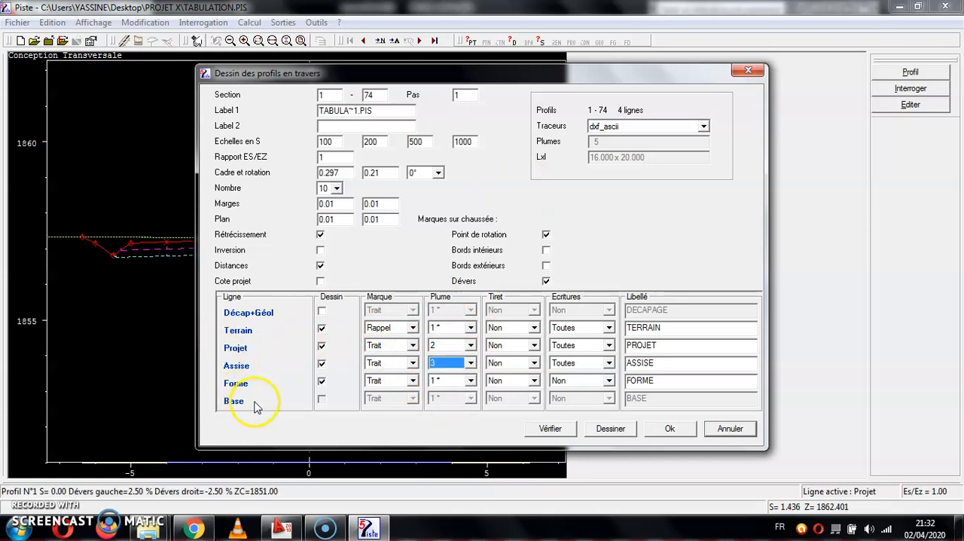
left_click(323, 329)
left_click(323, 329)
left_click(450, 382)
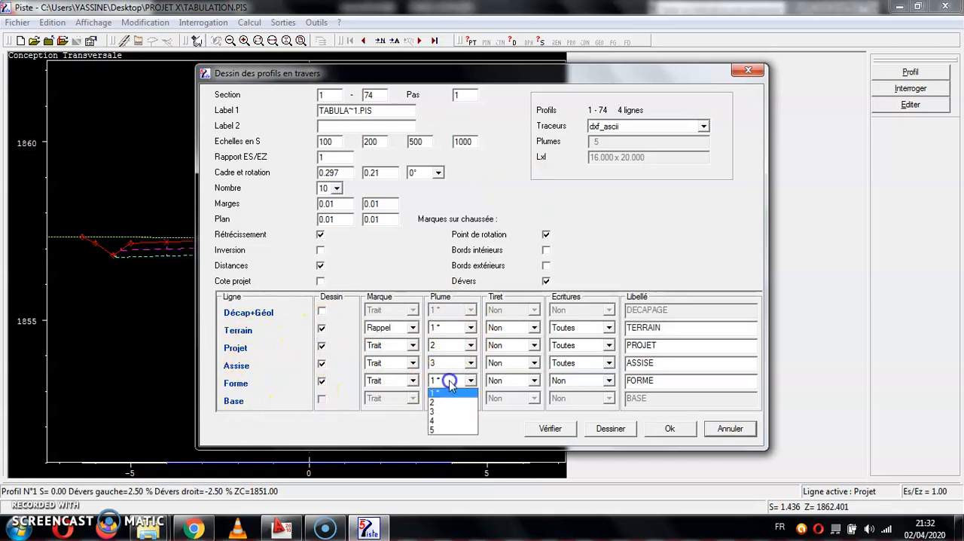
left_click(449, 419)
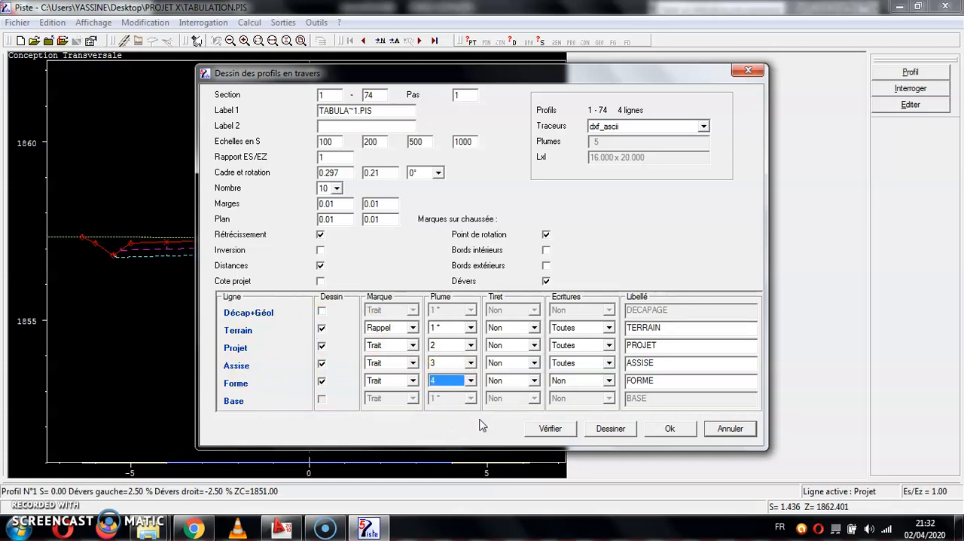
Draw the cross sections with a step of 1 and export them as PROFILS EN TRAVERS in DXF format to the PROJET X folder.
left_click(466, 95)
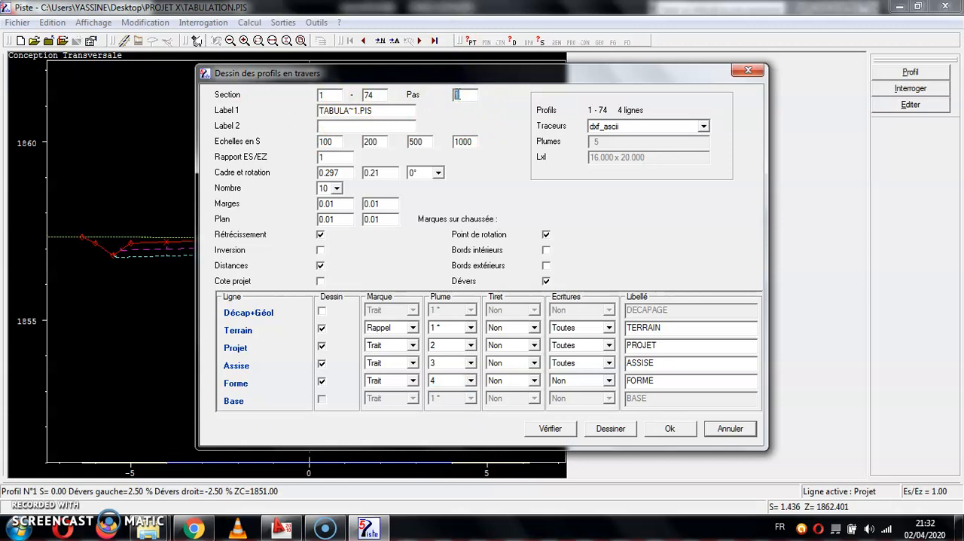
double_click(467, 96)
left_click(612, 427)
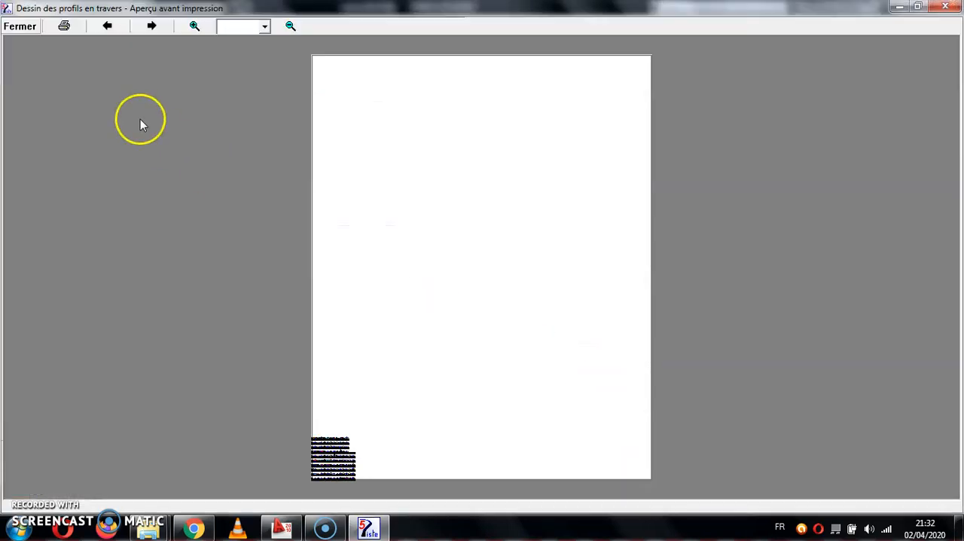
left_click(67, 27)
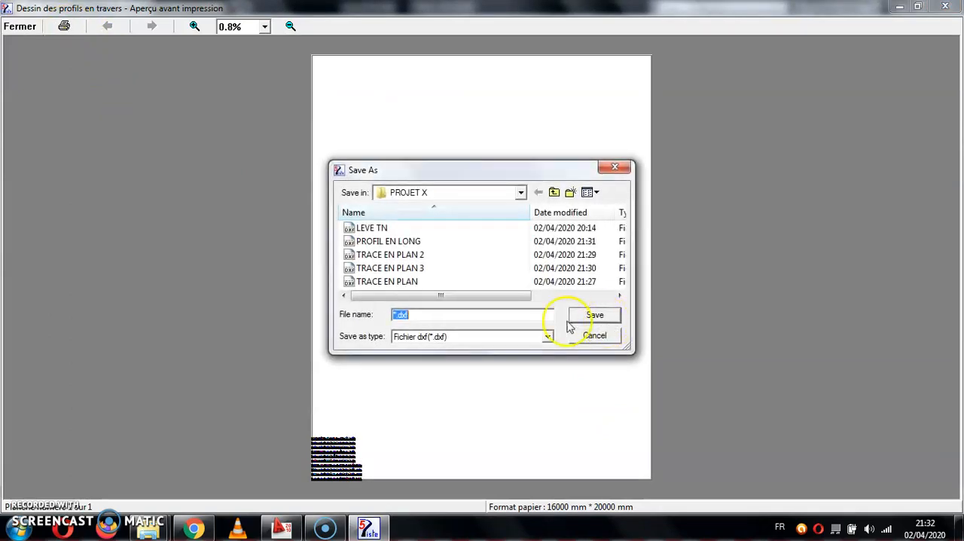
type("P")
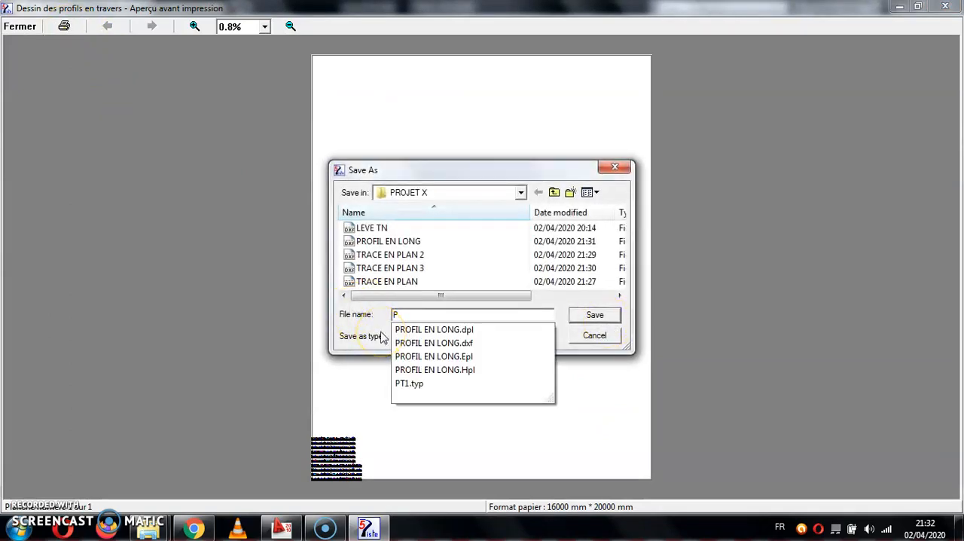
type("ROFILS EN TRAVERS")
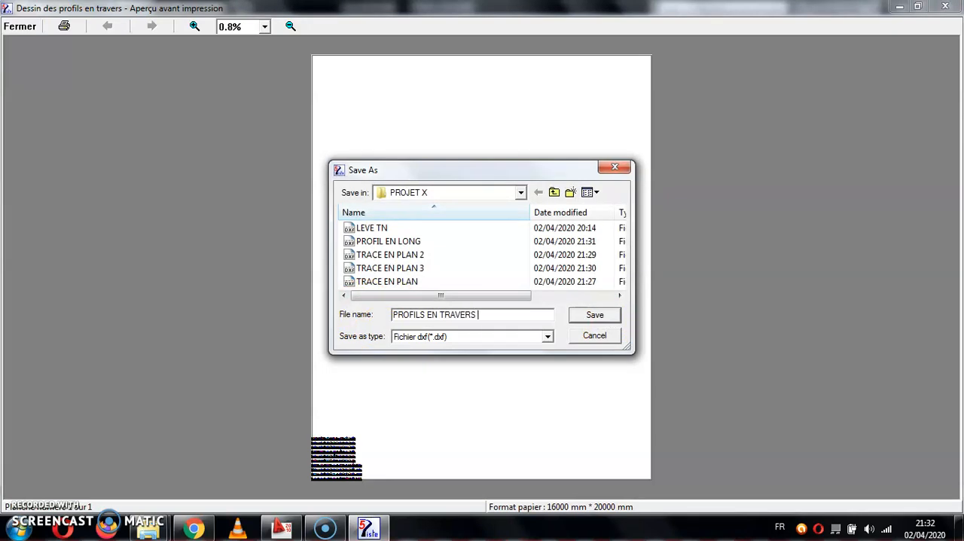
key("Return")
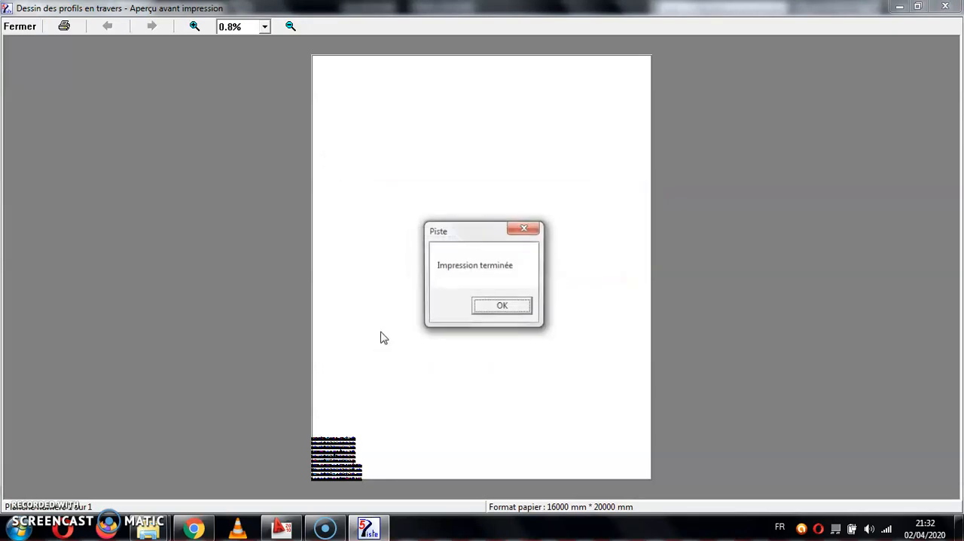
left_click(499, 308)
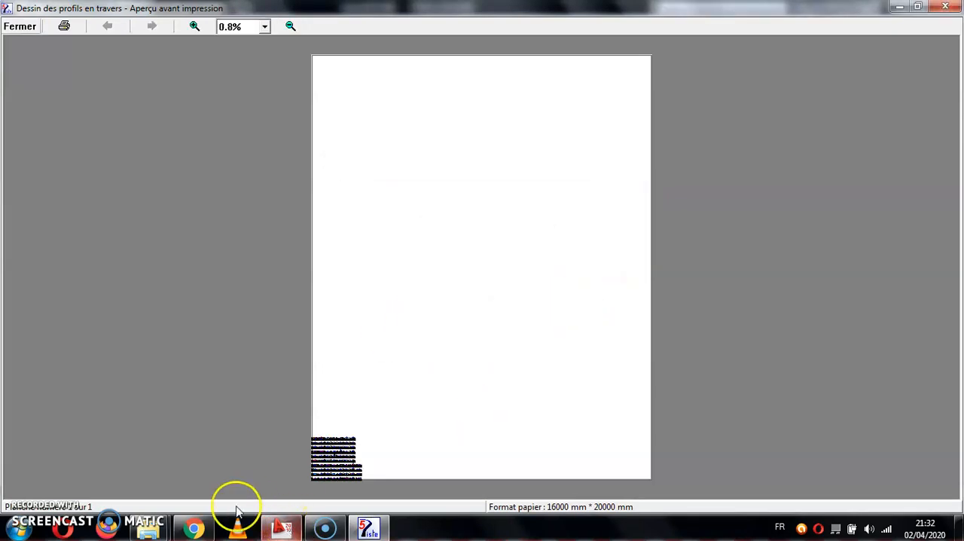
Open the exported PROFILS EN TRAVERS DXF file in AutoCAD and fit all the cross sections in view.
mouse_move(151, 523)
left_click(243, 449)
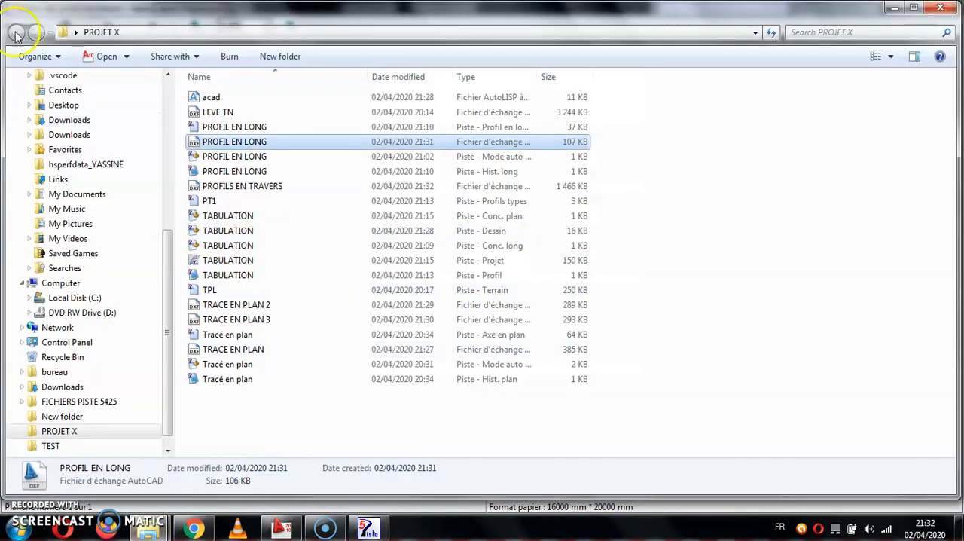
double_click(257, 188)
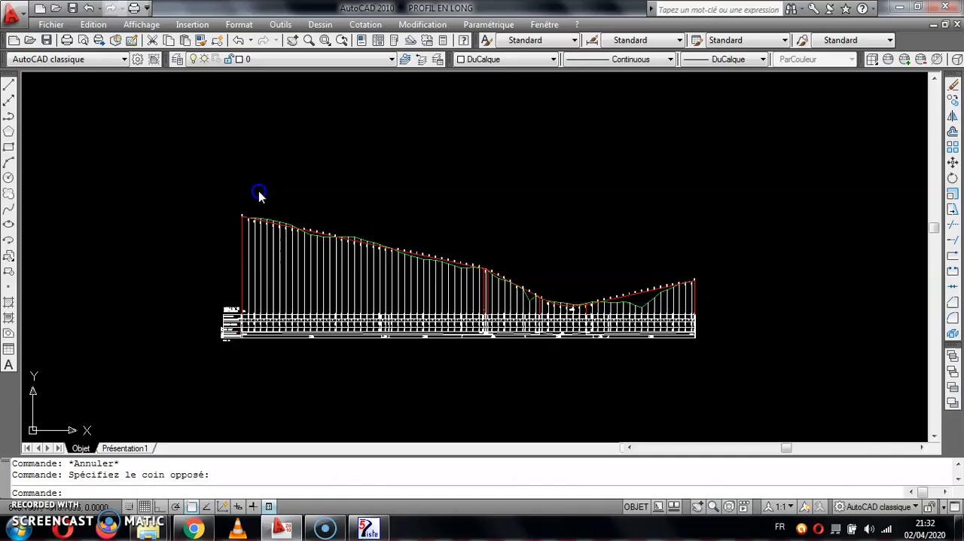
scroll(406, 252, "down", 4)
double_click(425, 246)
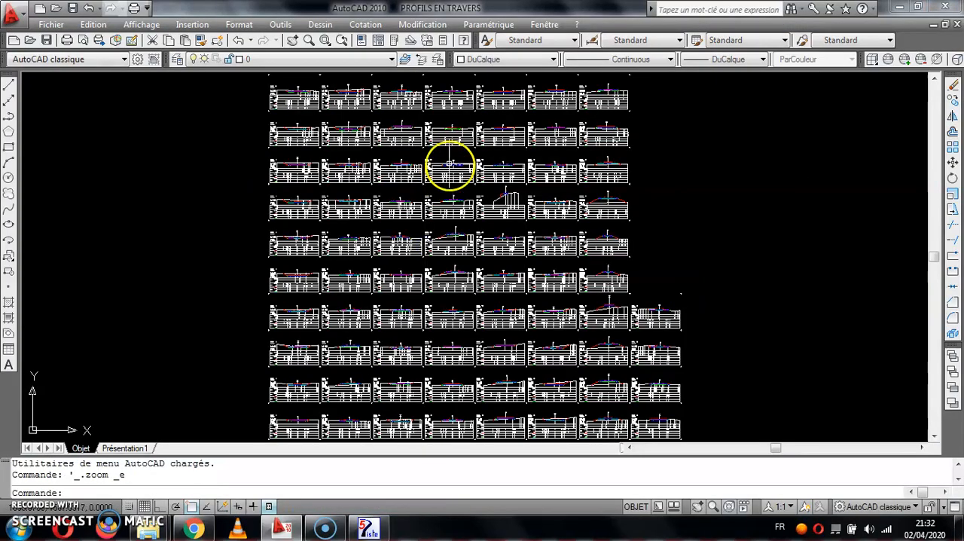
Examine the exported cross sections across the drawing, checking the terrain, project, assise and forme lines and their distance and level tables.
scroll(436, 301, "up", 8)
middle_click_drag(534, 355, 394, 157)
scroll(415, 161, "up", 5)
scroll(433, 200, "down", 4)
middle_click_drag(443, 210, 516, 168)
scroll(178, 247, "up", 2)
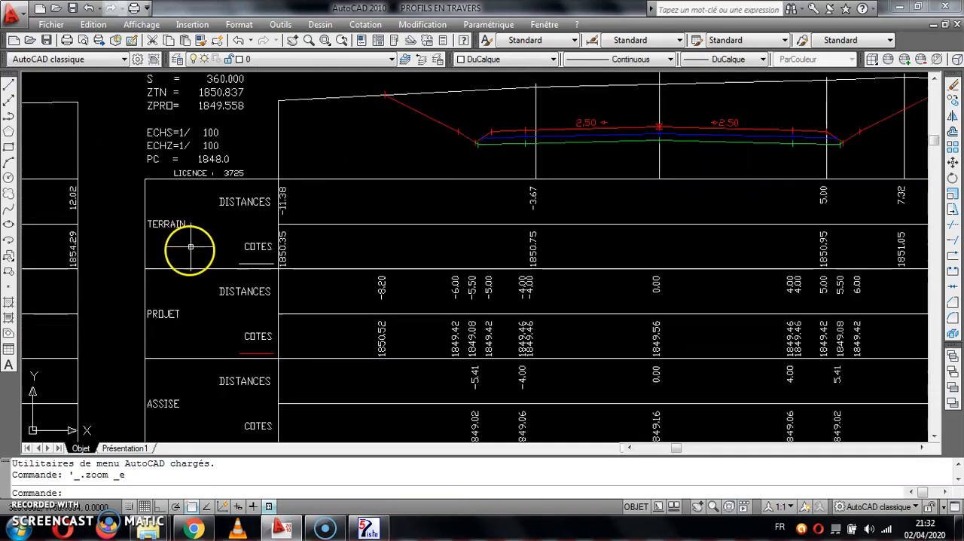
scroll(311, 351, "down", 10)
scroll(429, 231, "down", 1)
scroll(436, 166, "up", 5)
scroll(449, 200, "up", 4)
middle_click_drag(448, 200, 584, 381)
scroll(530, 298, "up", 2)
left_click_drag(564, 309, 580, 324)
scroll(514, 398, "down", 8)
middle_click_drag(514, 398, 429, 90)
middle_click_drag(415, 214, 480, 125)
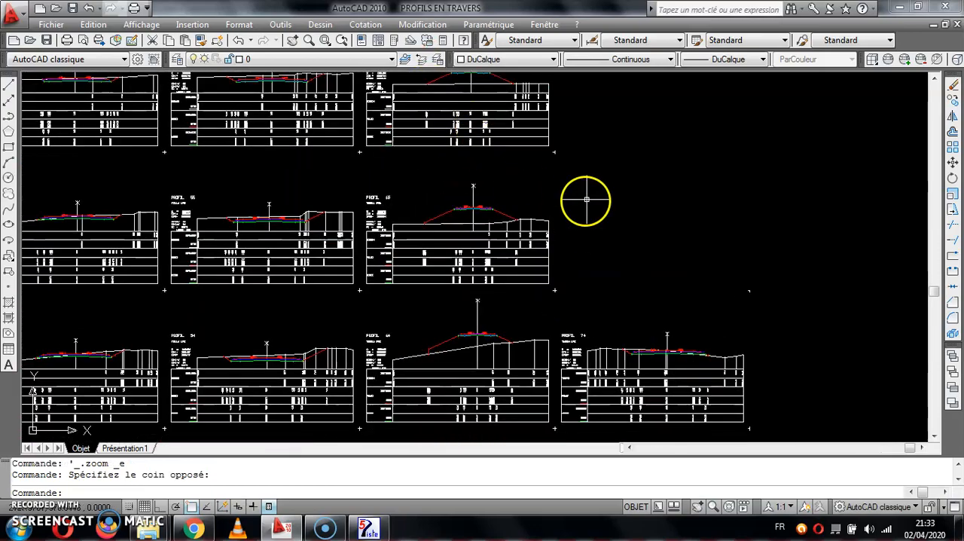
left_click_drag(587, 202, 607, 233)
scroll(608, 233, "down", 5)
scroll(446, 295, "up", 5)
scroll(300, 269, "up", 6)
scroll(300, 269, "up", 3)
scroll(354, 293, "down", 4)
middle_click_drag(426, 321, 430, 295)
scroll(437, 292, "down", 2)
middle_click_drag(441, 384, 490, 245)
middle_click_drag(500, 367, 511, 331)
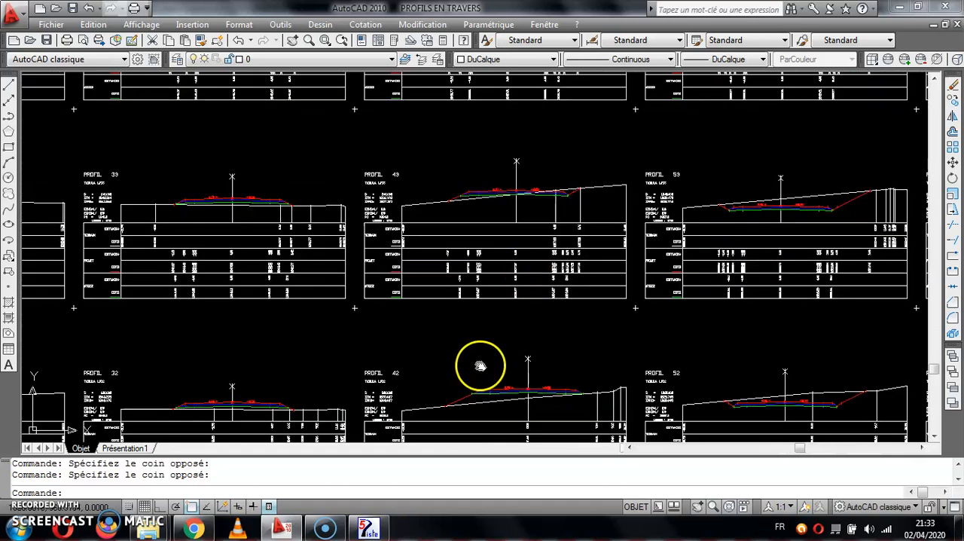
Switch back to Piste, close the cross-section print preview and accept the drawing settings.
left_click(367, 528)
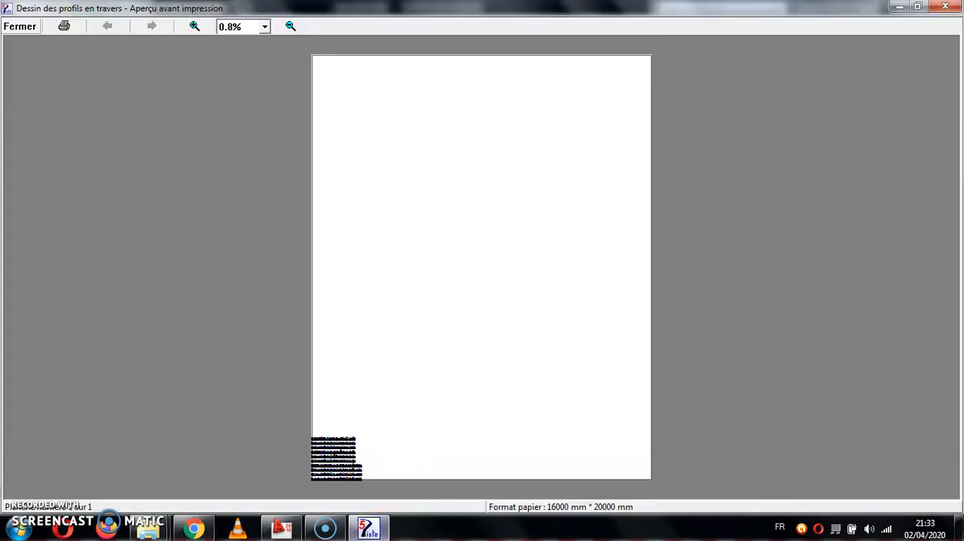
left_click(20, 26)
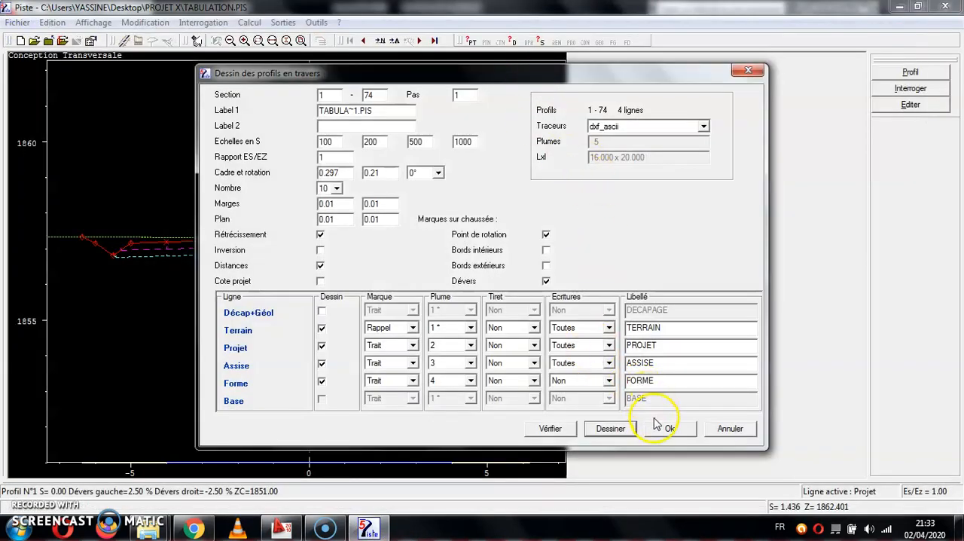
left_click(655, 426)
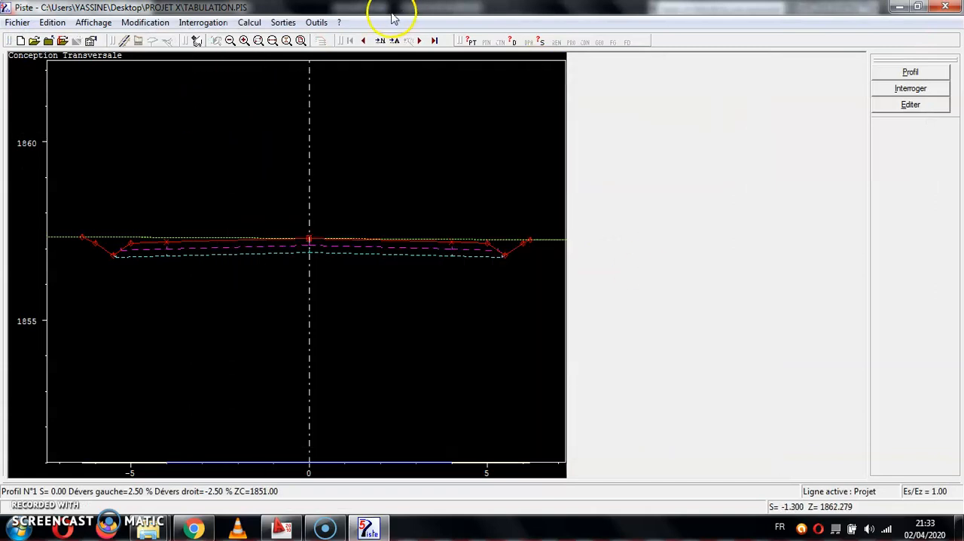
Generate a print preview of only the VOLUMES TERRASSEMENT table.
left_click(249, 23)
left_click(278, 25)
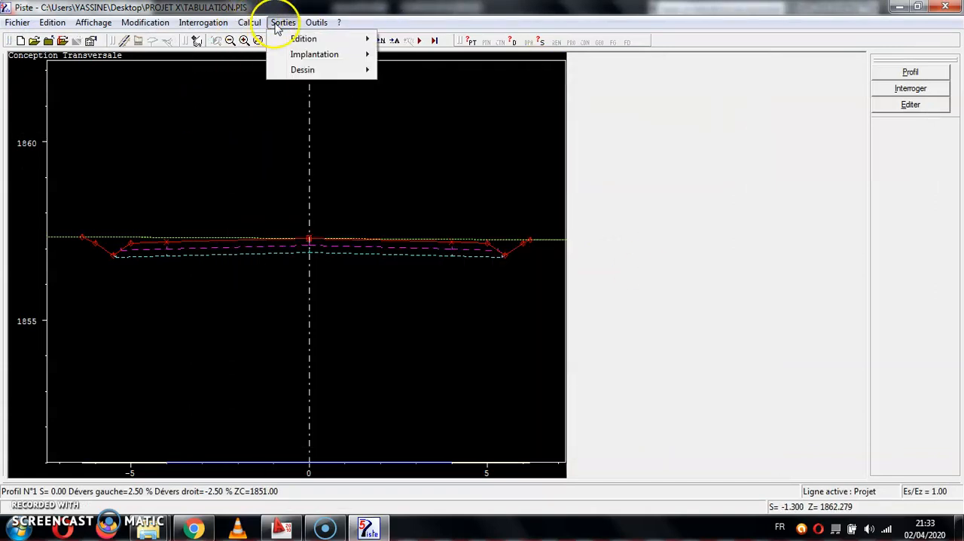
mouse_move(359, 43)
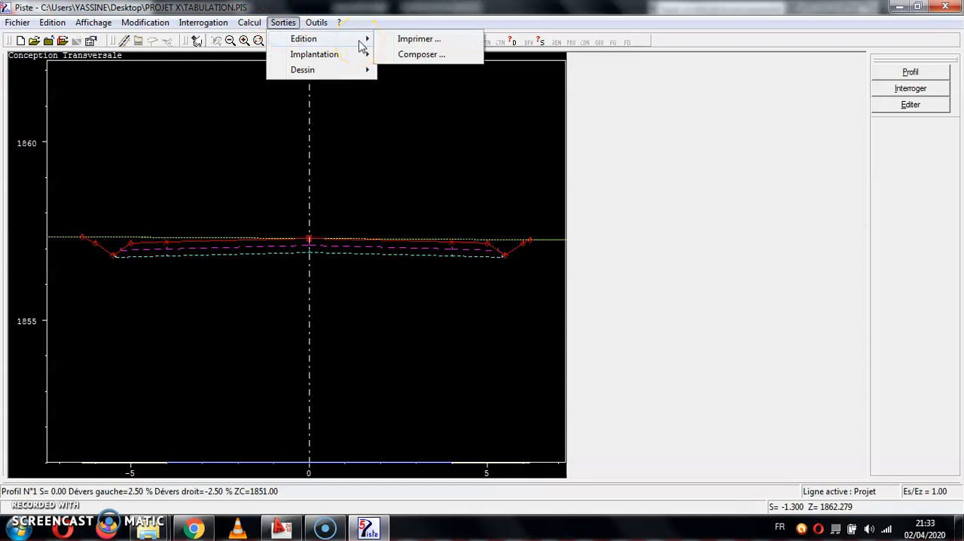
left_click(419, 39)
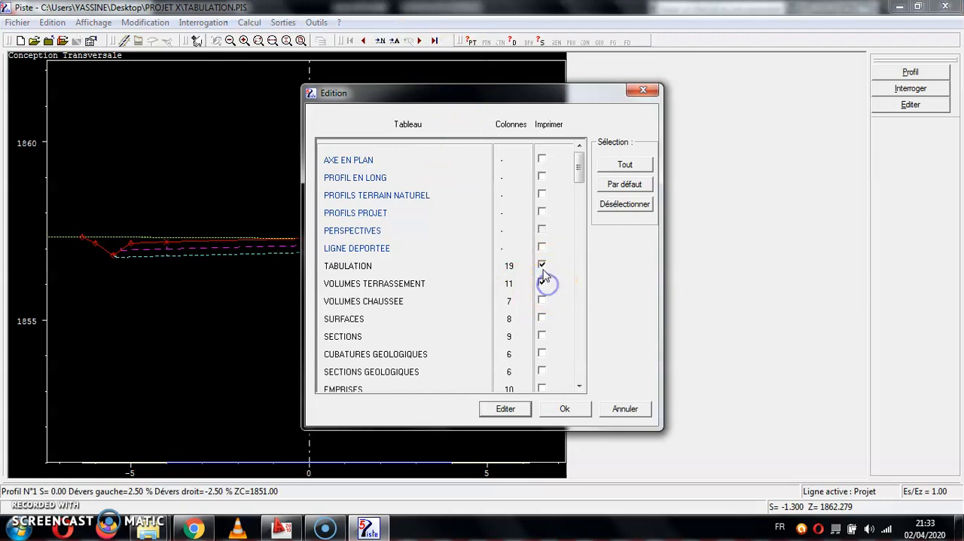
left_click(517, 412)
left_click(424, 388)
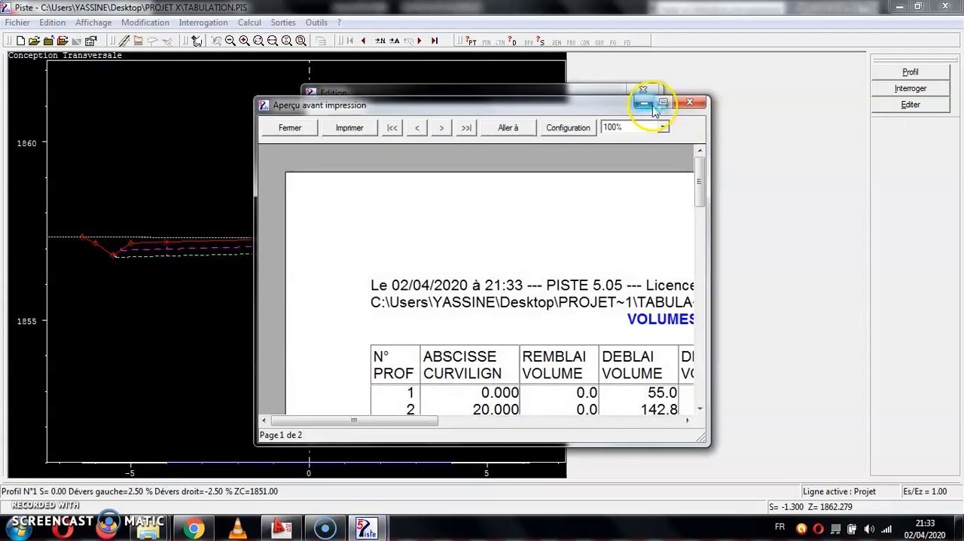
Enlarge the preview, examine the cut and fill volumes per profile, and close the preview and the table selection.
left_click(663, 103)
scroll(452, 305, "down", 1)
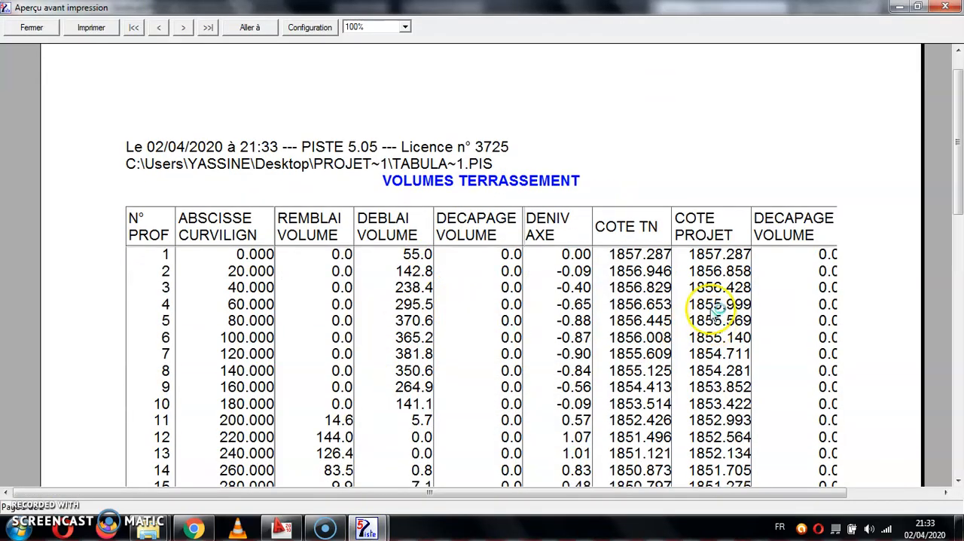
scroll(332, 258, "down", 3)
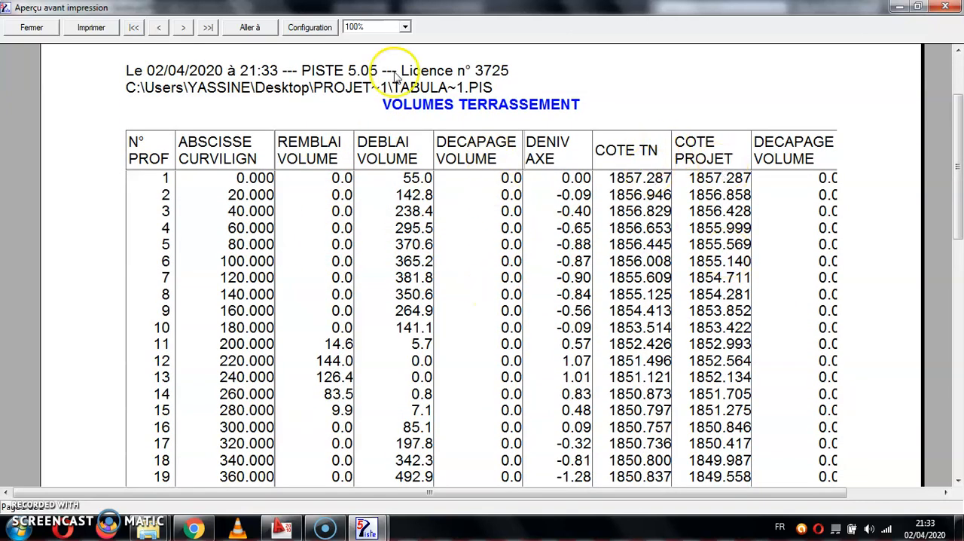
left_click(33, 30)
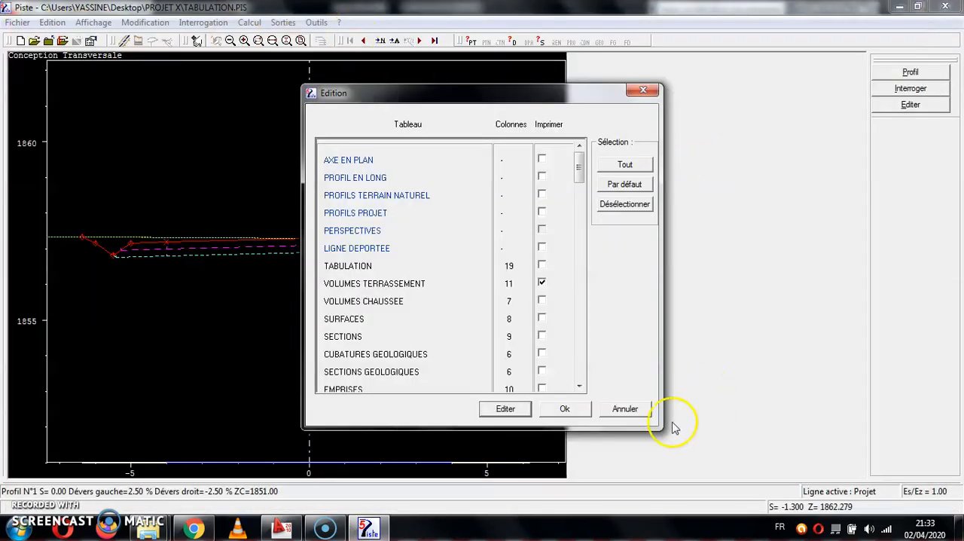
left_click(564, 409)
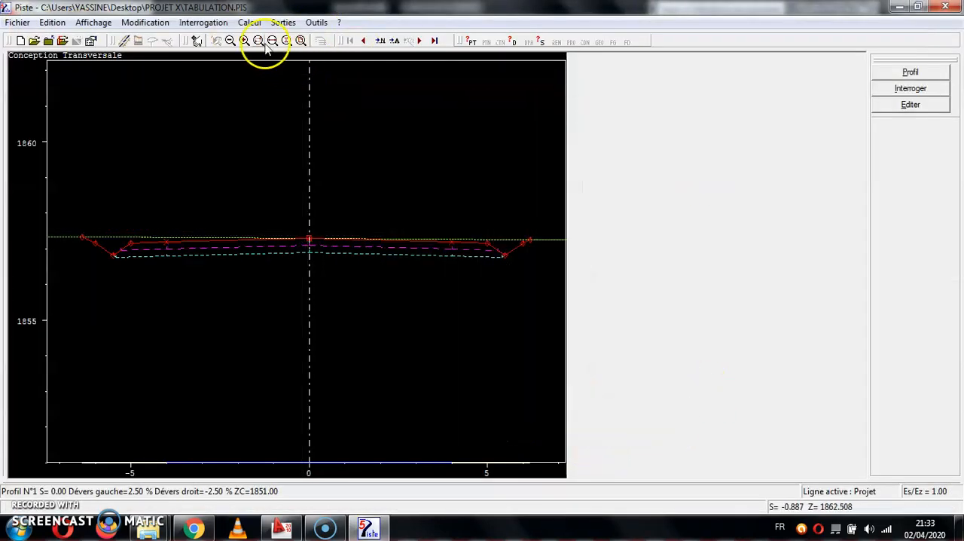
Inspect the column composition of the VOLUMES CHAUSSEE table and the choices for an eighth column, leaving the table as it is.
left_click(283, 23)
mouse_move(305, 39)
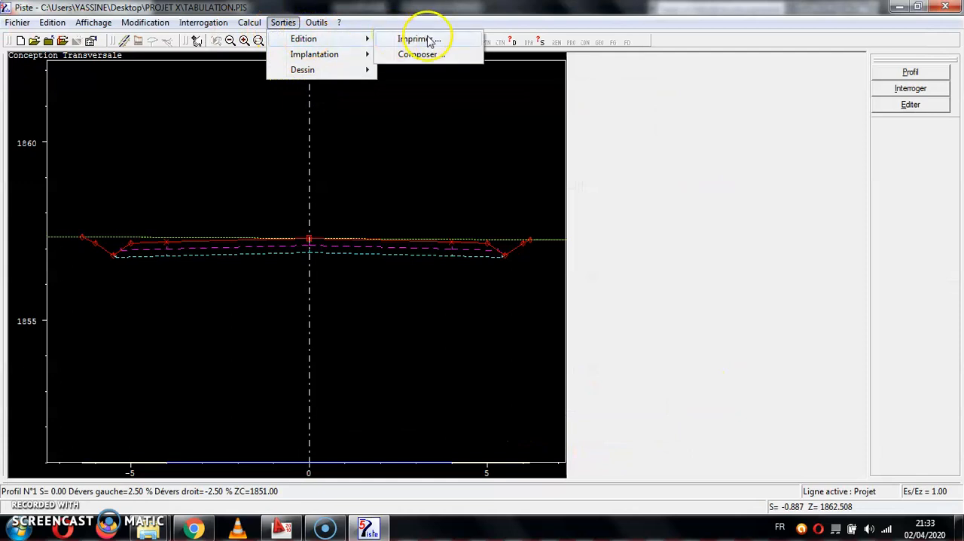
left_click(429, 54)
double_click(410, 236)
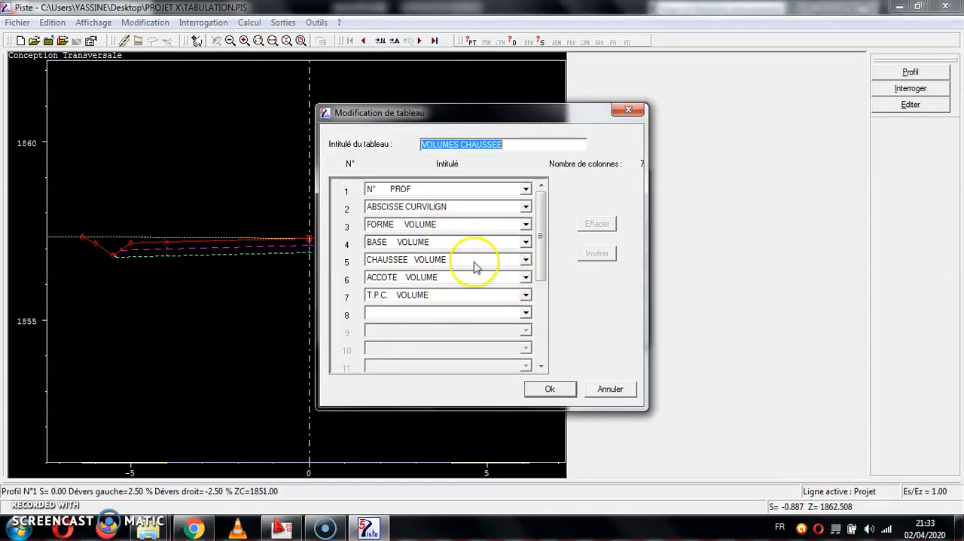
left_click(479, 319)
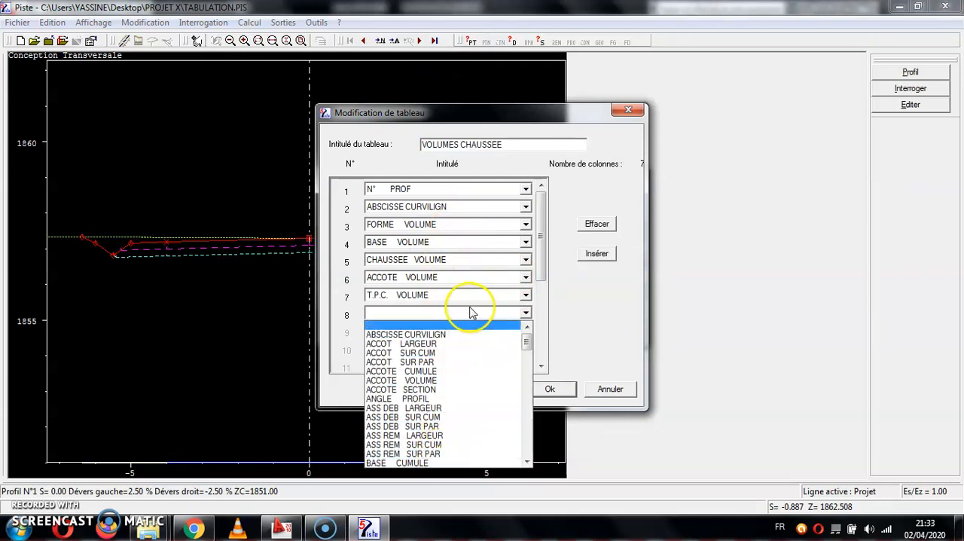
left_click(544, 369)
left_click(551, 388)
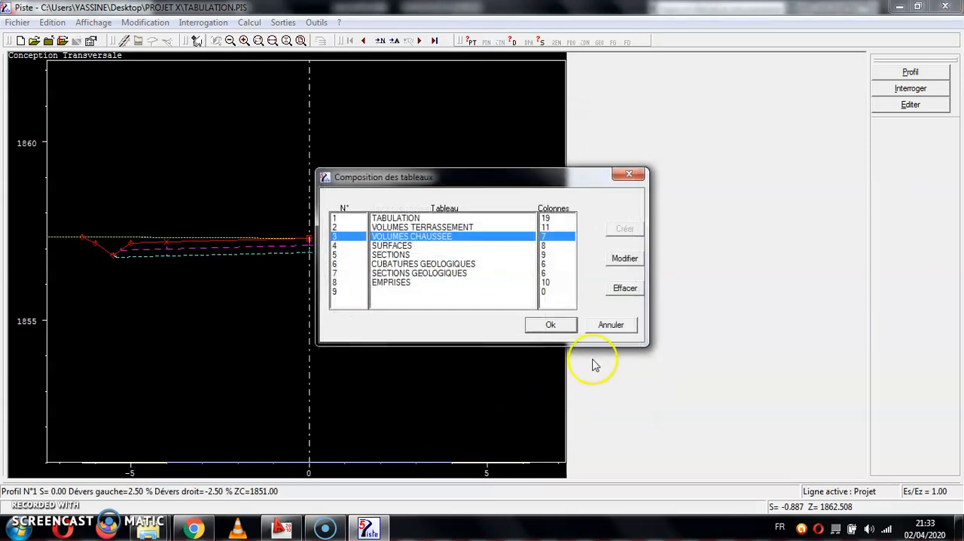
left_click(552, 322)
Export the TABULATION table to the PROJET X folder as a semicolon-separated CSV file named QTE R D.
left_click(249, 22)
mouse_move(271, 27)
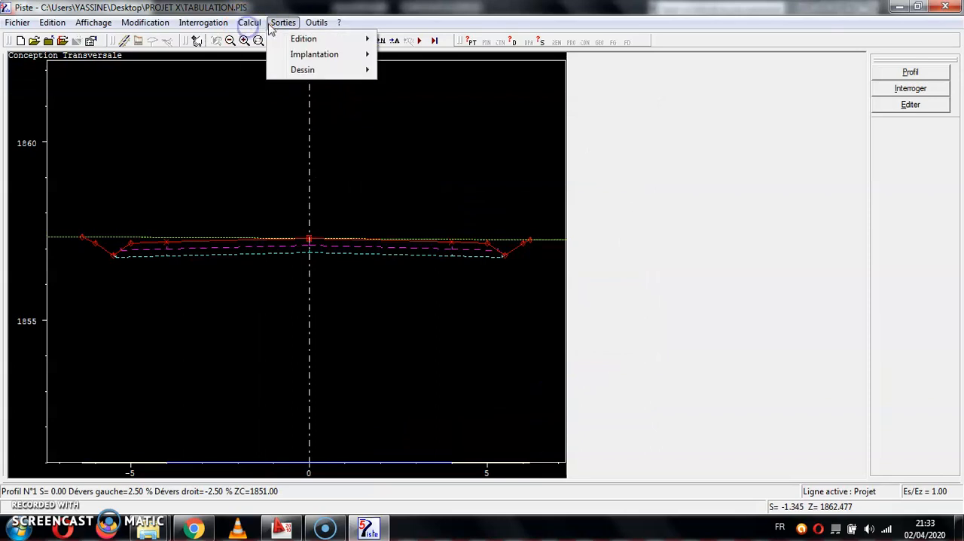
mouse_move(303, 39)
left_click(399, 39)
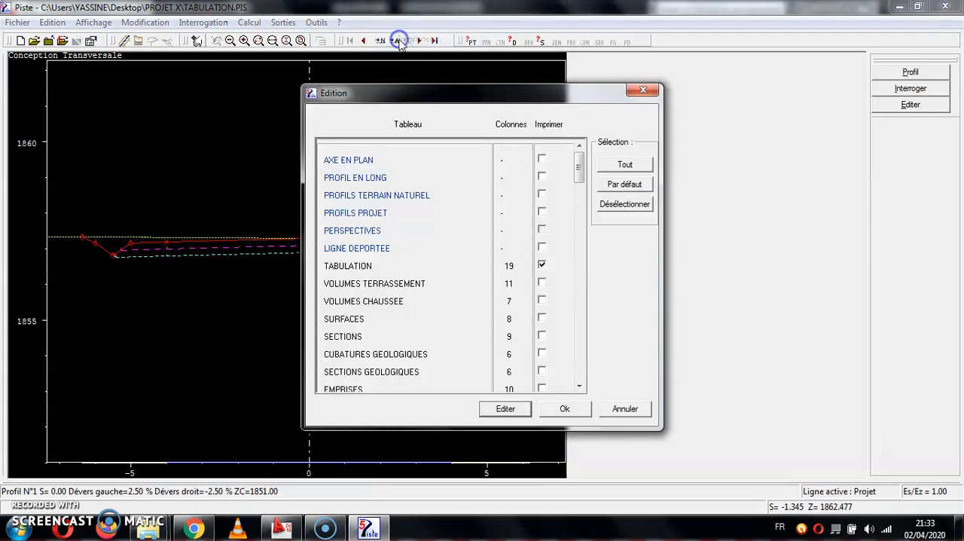
left_click(505, 409)
left_click(533, 378)
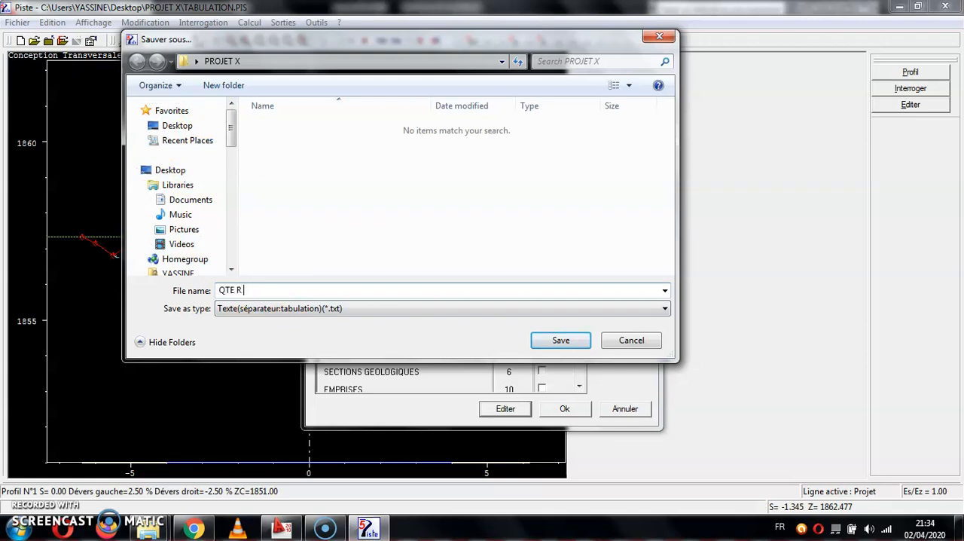
left_click(285, 309)
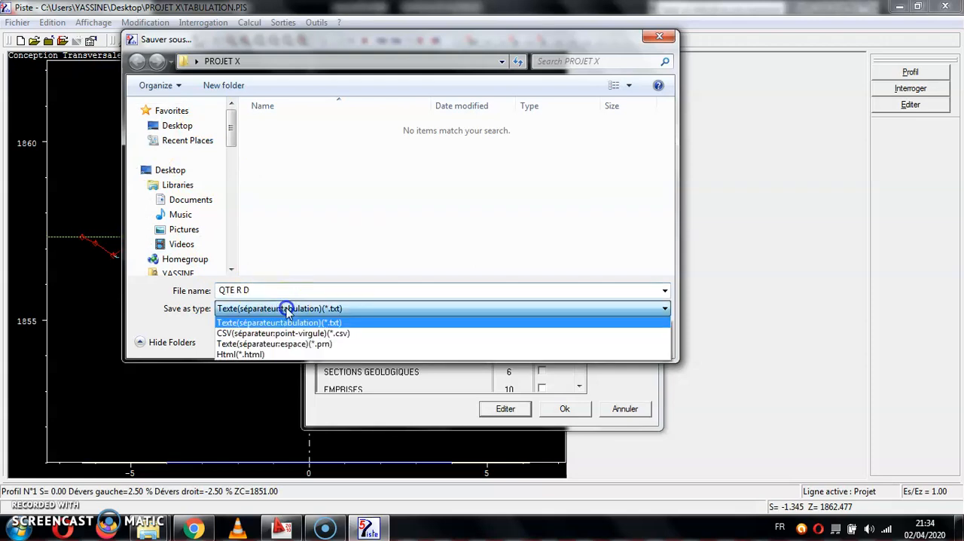
left_click(285, 334)
left_click(561, 340)
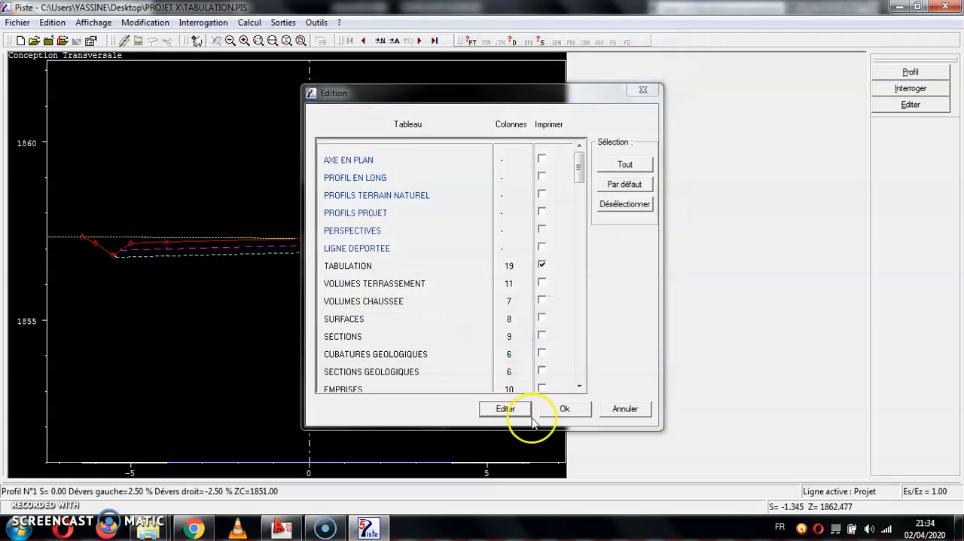
left_click(531, 420)
Open the exported QTE R D CSV file from the PROJET X folder in Excel.
mouse_move(149, 530)
left_click(211, 460)
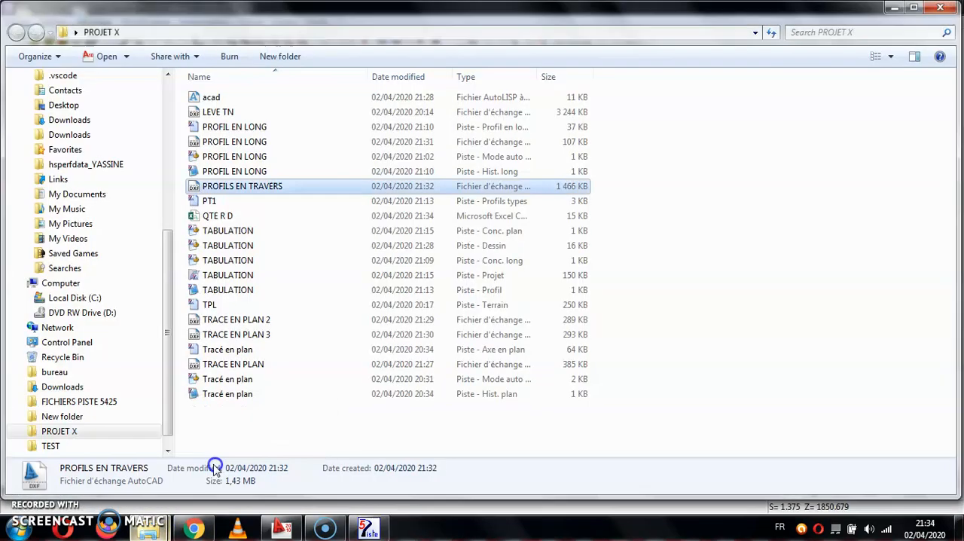
left_click(218, 216)
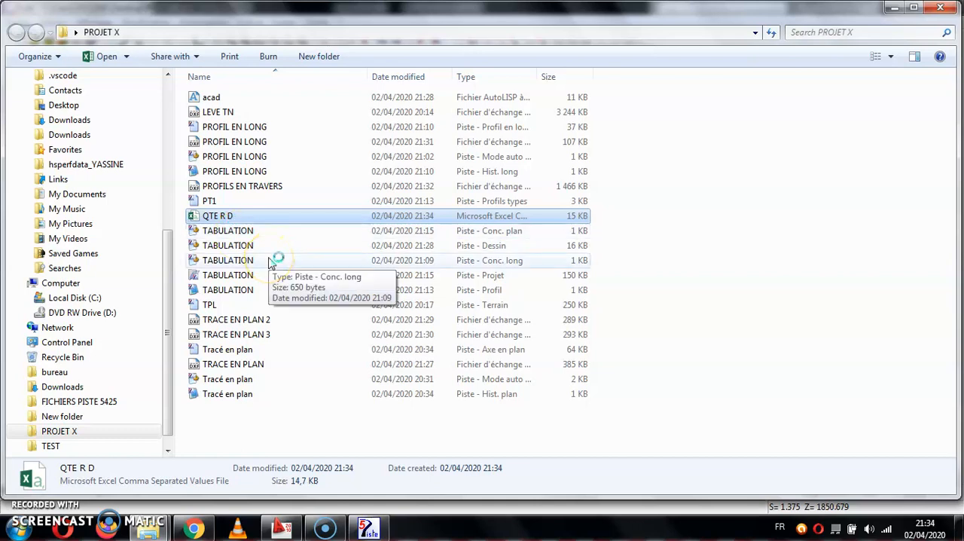
left_click(369, 528)
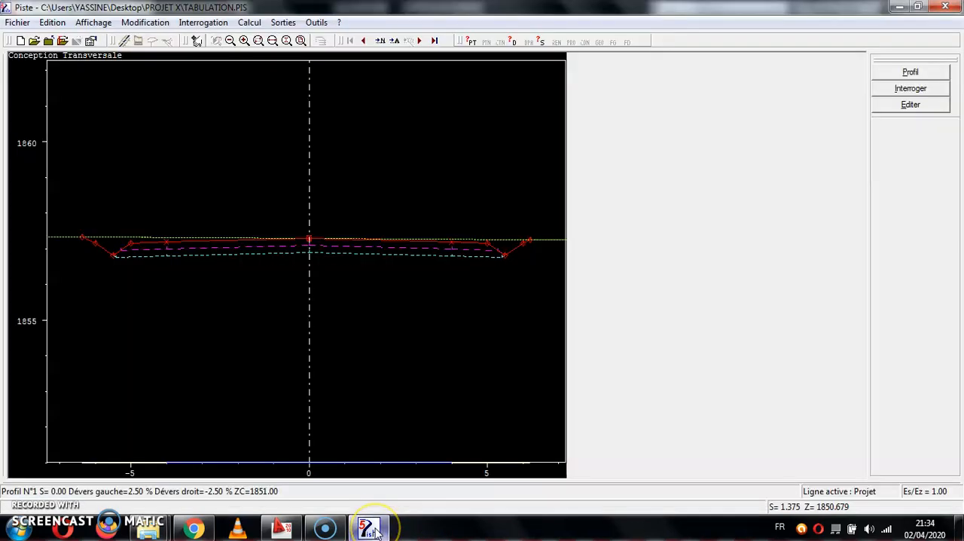
left_click(369, 529)
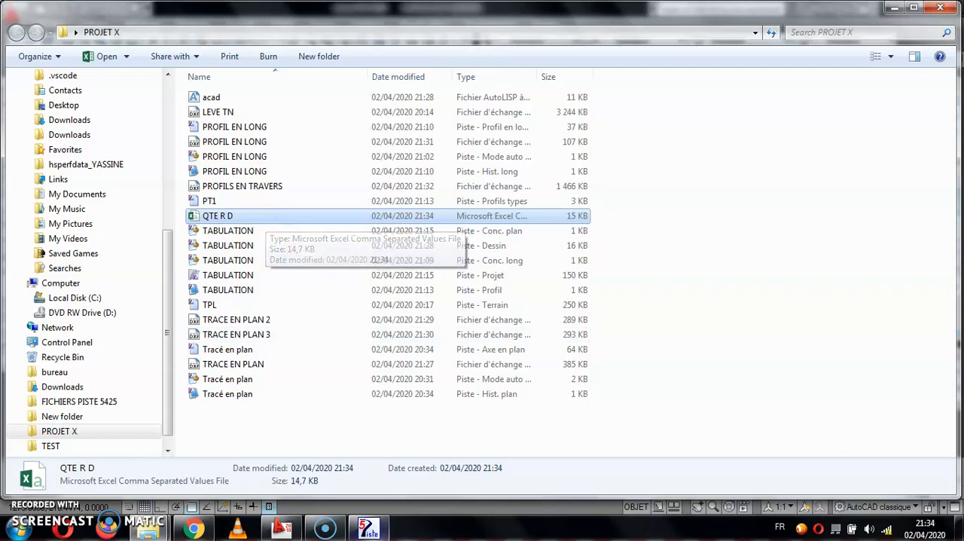
Return to Piste and reopen the selection of tables for printing or export.
left_click(369, 529)
left_click(283, 23)
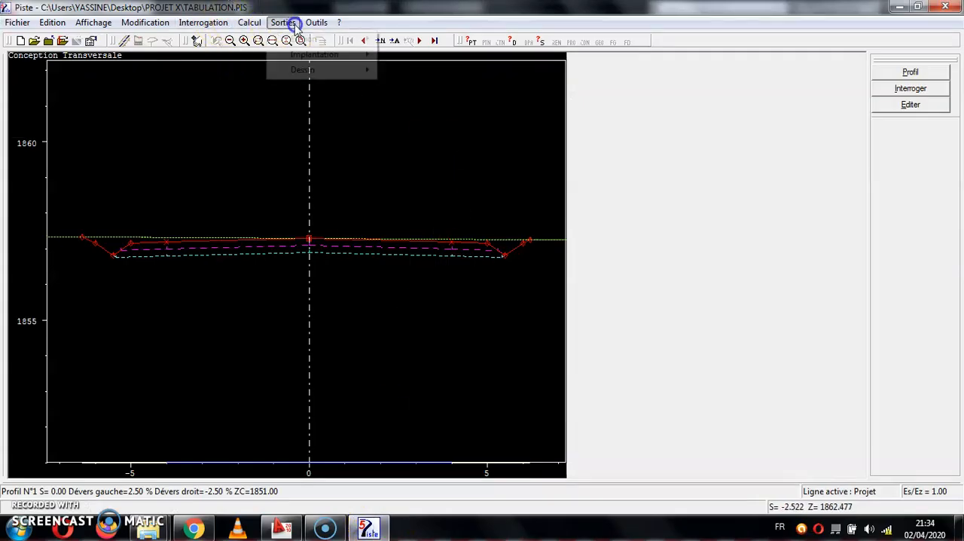
mouse_move(354, 39)
left_click(412, 41)
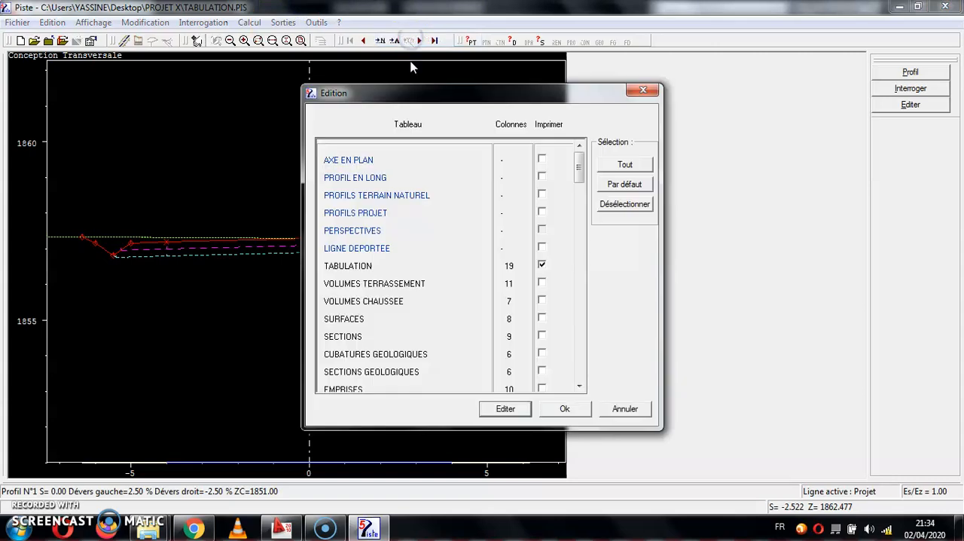
left_click(506, 407)
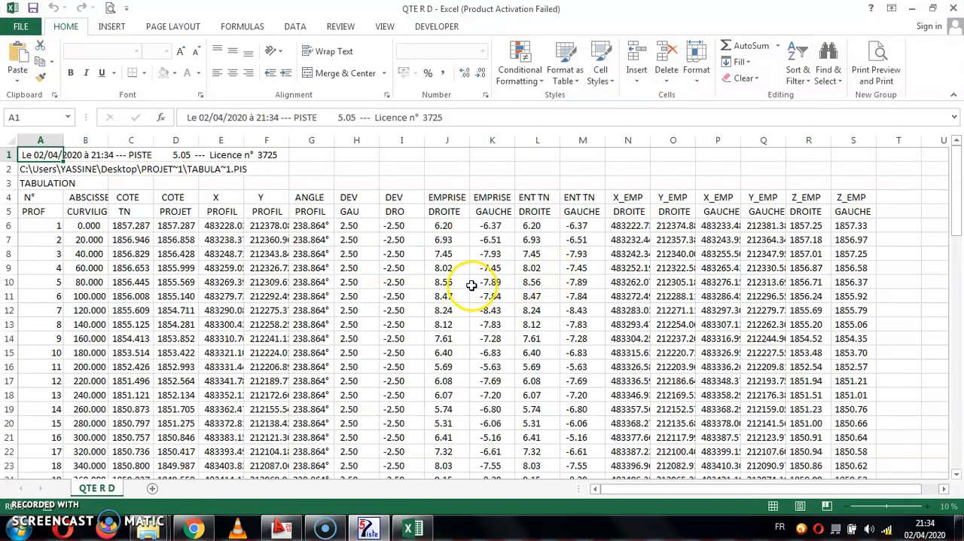
Examine the profile levels, coordinates, crossfalls and footprint columns of the QTE R D sheet in Excel.
left_click(473, 283)
left_click(177, 239)
left_click(524, 267)
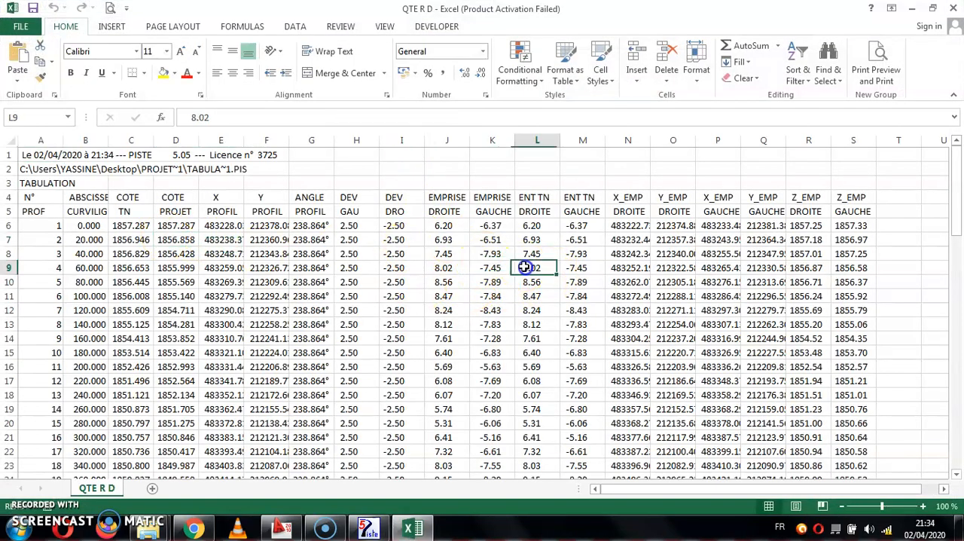
left_click(43, 240)
left_click(362, 241)
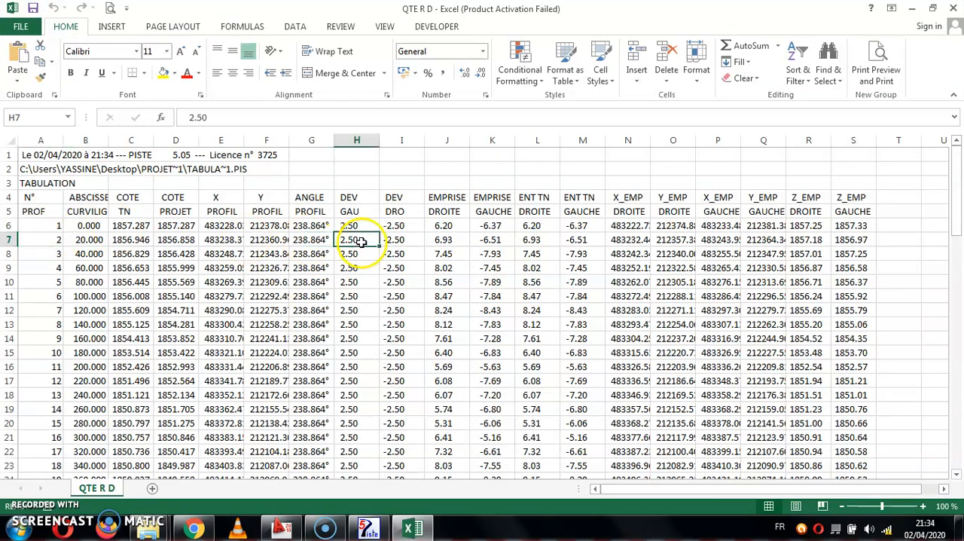
In Piste, export only the VOLUMES TERRASSEMENT table to PROJET X as a semicolon-separated CSV file, starting its name with qte.
left_click(368, 527)
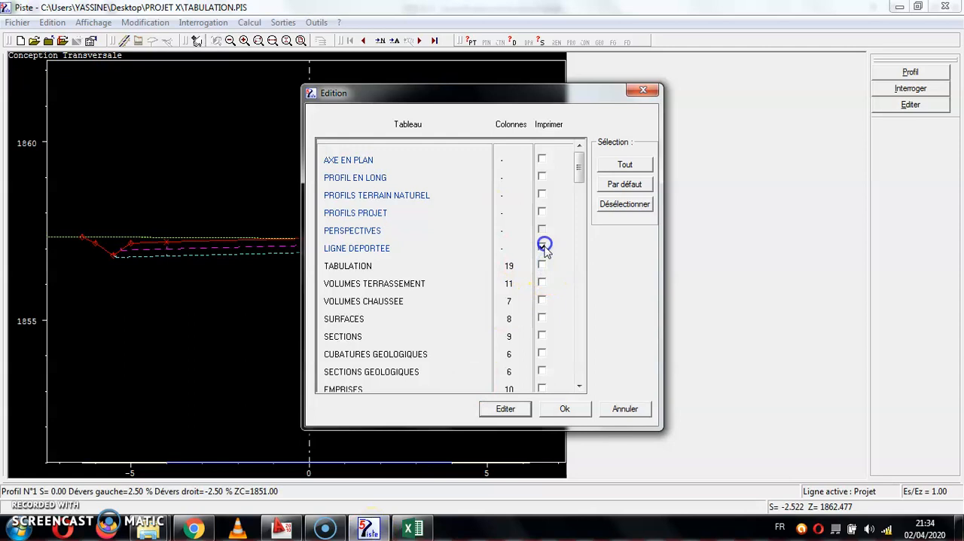
left_click(506, 411)
left_click(530, 379)
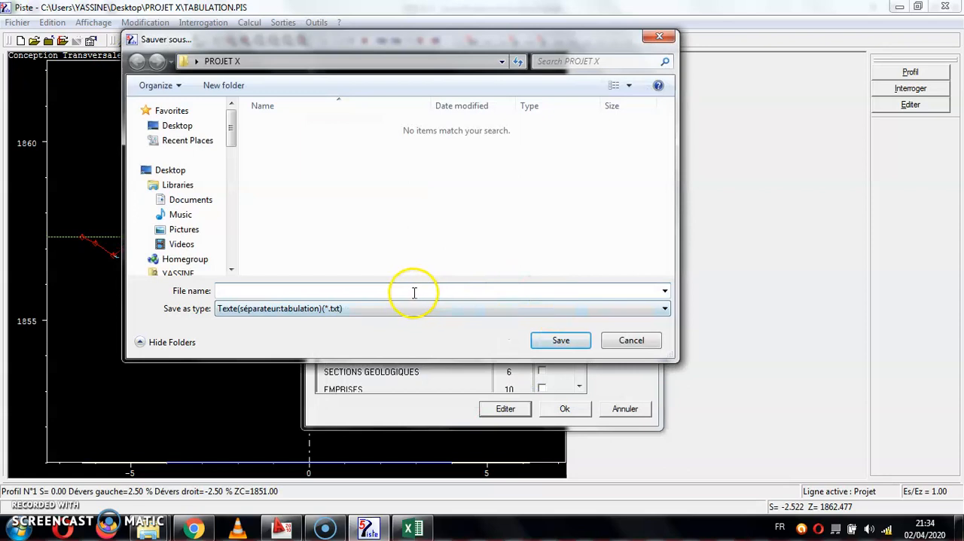
type("qte")
left_click(361, 309)
left_click(324, 332)
left_click(557, 340)
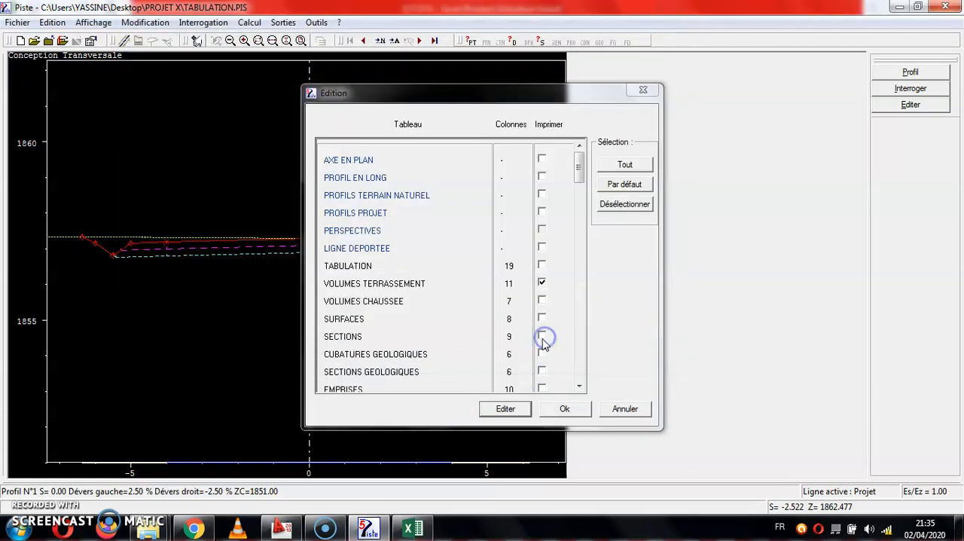
Close Piste's table selection and open the exported qte CSV file from the PROJET X folder in Excel, dismissing the activation notice.
left_click(566, 406)
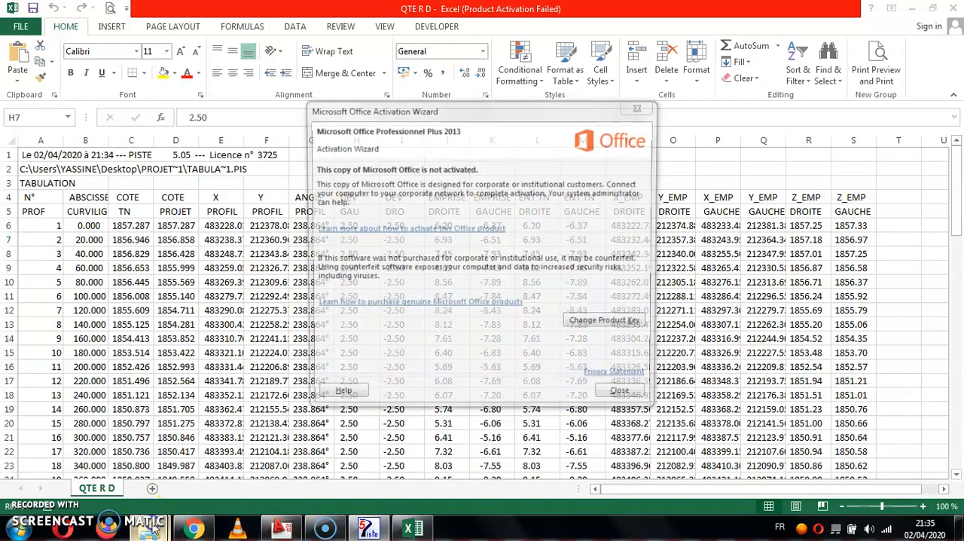
mouse_move(149, 527)
left_click(298, 460)
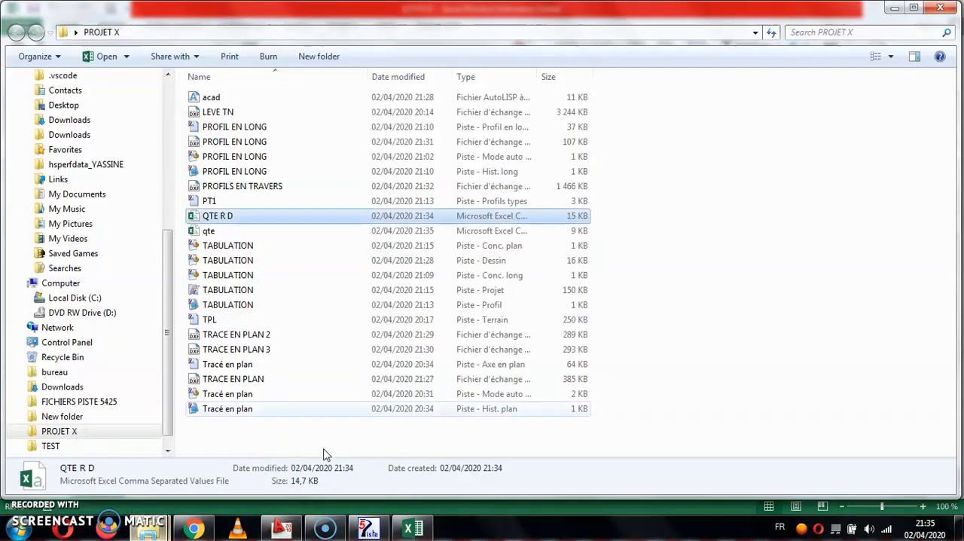
left_click(265, 232)
double_click(266, 232)
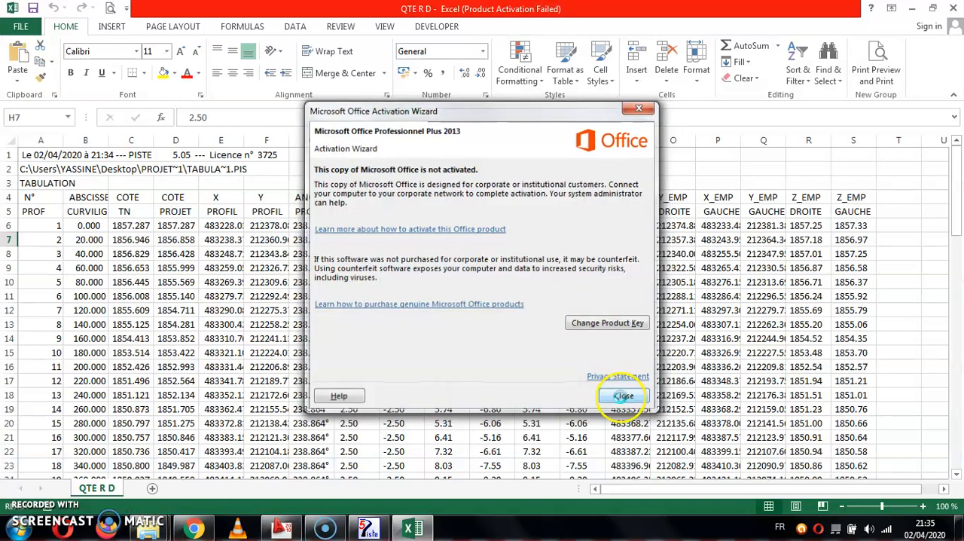
left_click(625, 396)
Examine the earthwork volume table in the qte sheet, including the fill and cut volume totals at the end of the REMBLAI and DEBLAI columns.
scroll(426, 262, "down", 4)
left_click_drag(581, 253, 574, 423)
scroll(256, 290, "up", 4)
left_click(147, 241)
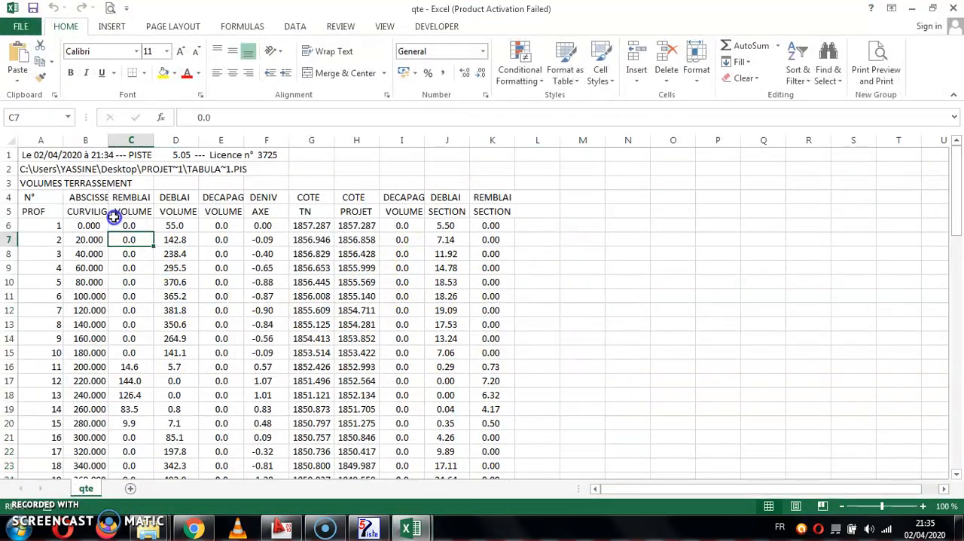
scroll(129, 326, "down", 20)
scroll(136, 366, "up", 4)
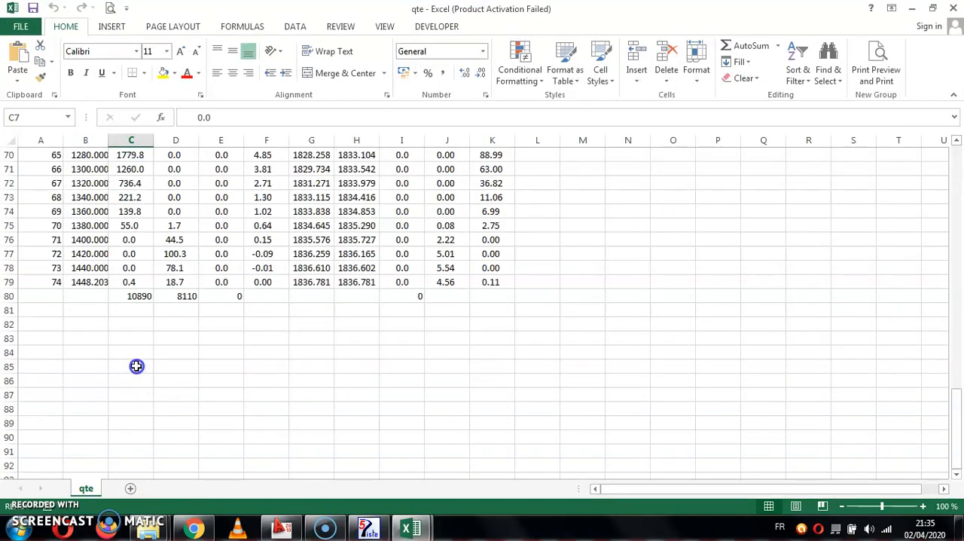
left_click(140, 295)
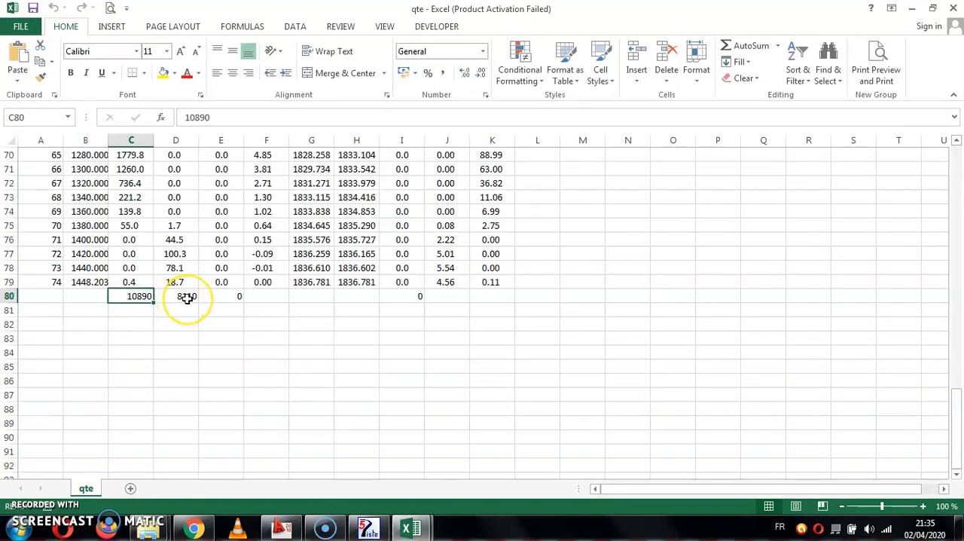
left_click(188, 297)
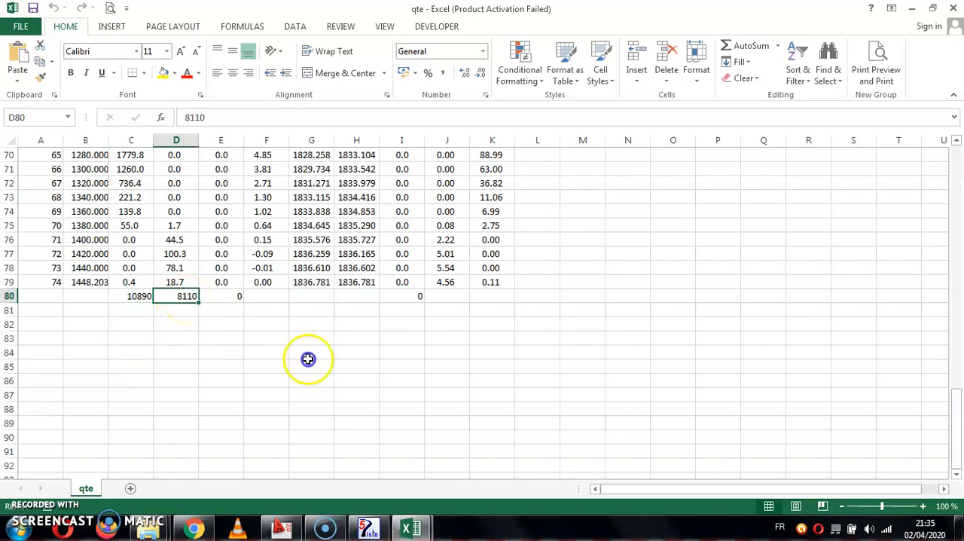
scroll(368, 366, "up", 20)
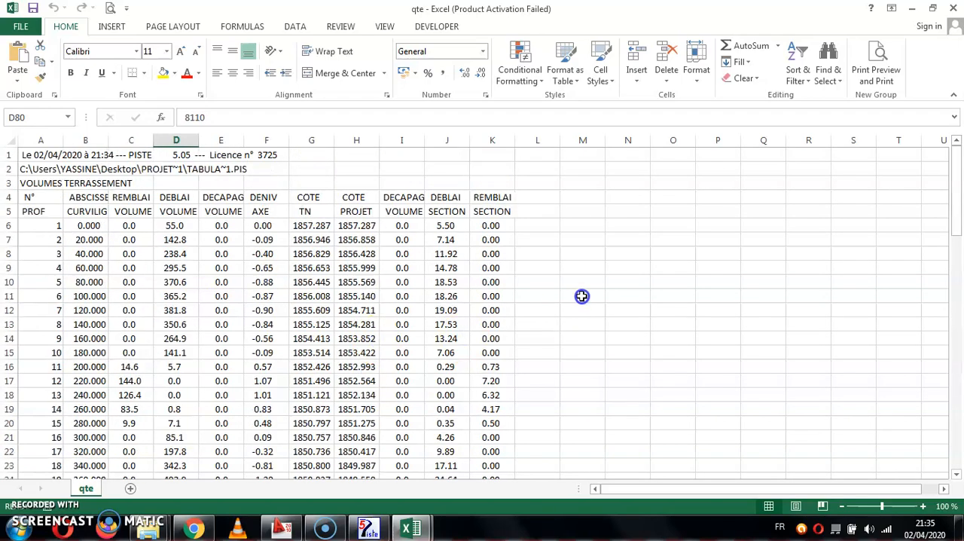
scroll(557, 296, "down", 2)
scroll(295, 274, "up", 2)
scroll(171, 275, "down", 13)
scroll(170, 275, "down", 13)
scroll(174, 280, "up", 4)
scroll(487, 388, "up", 5)
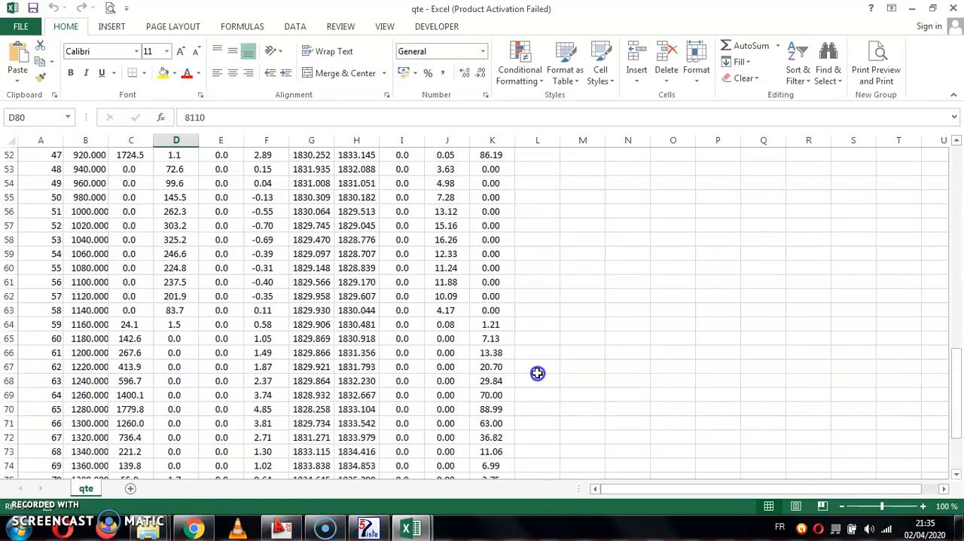
Leave the qte sheet and return to the TABULATION project's cross-section view in Piste.
left_click(625, 338)
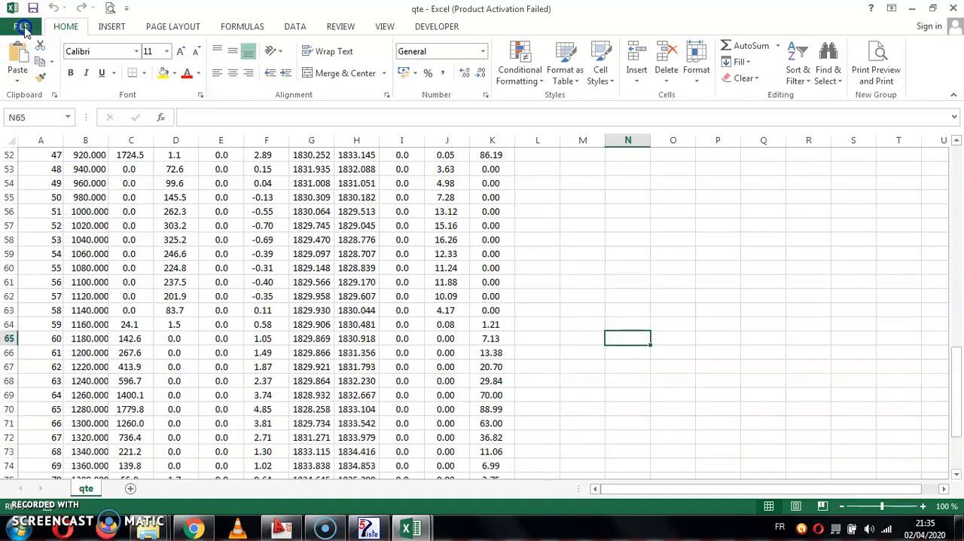
left_click(20, 26)
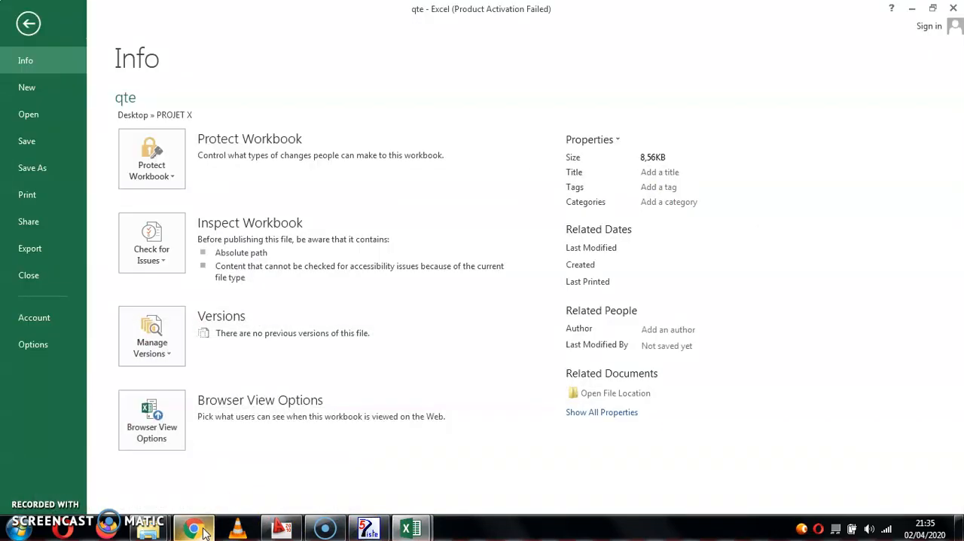
left_click(369, 528)
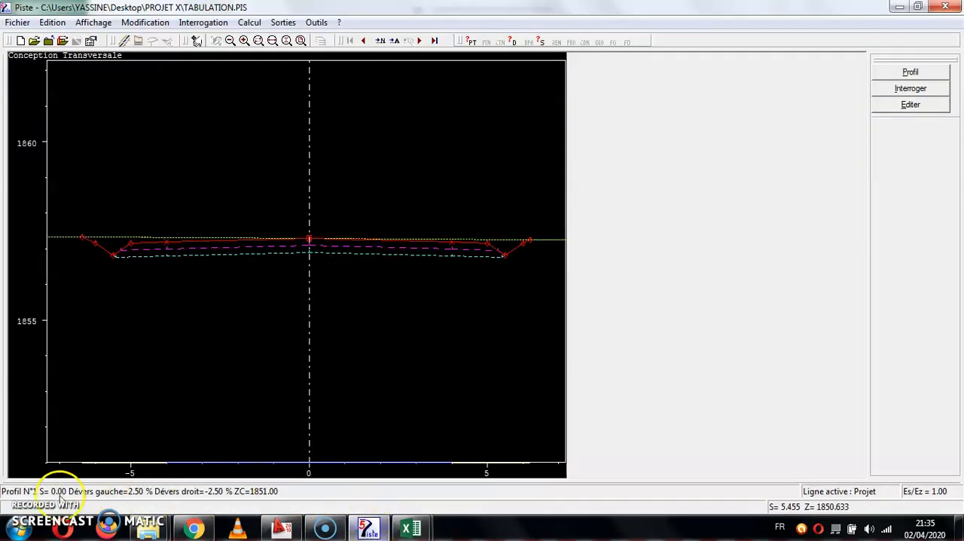